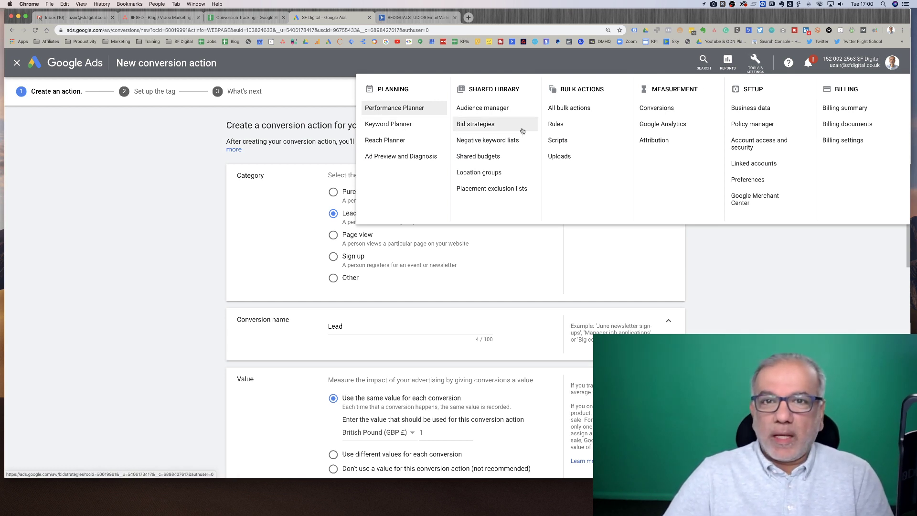
# Choose Page view as the category of the new website conversion action.
pyautogui.click(781, 270)
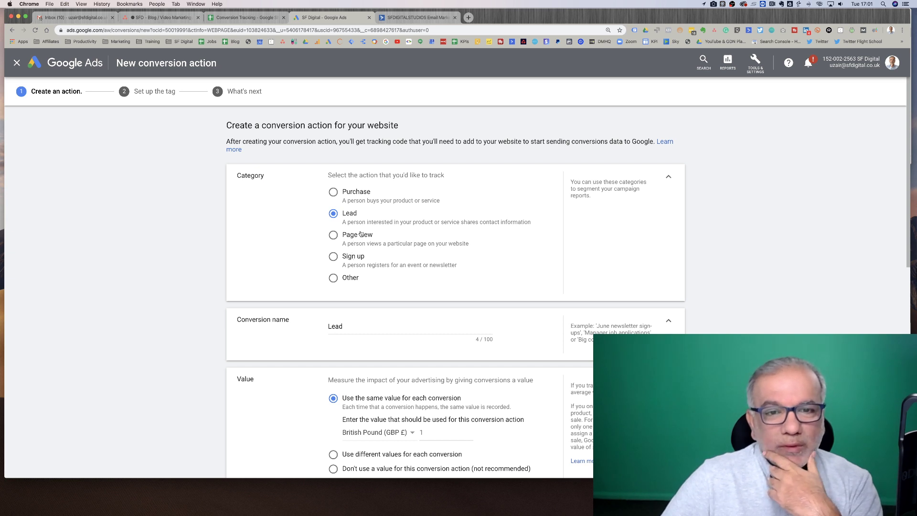
pyautogui.click(334, 236)
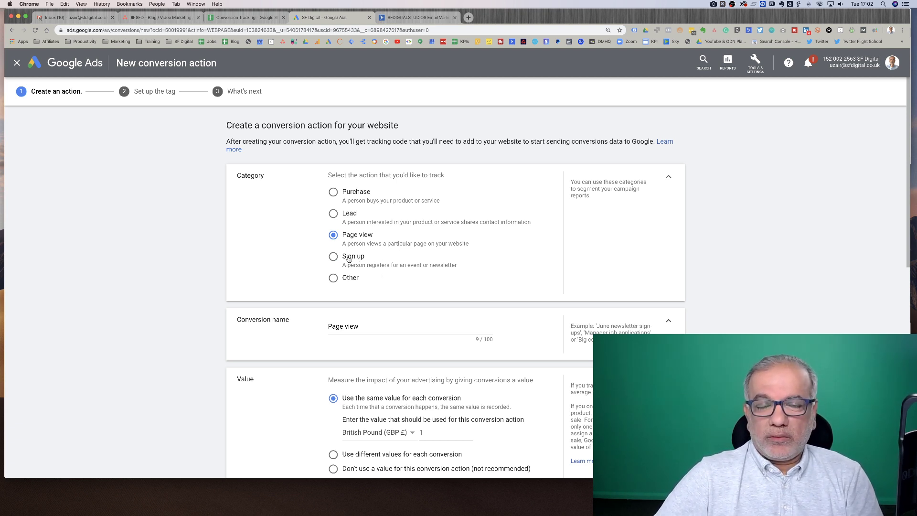
pyautogui.scroll(-2, 342, 258)
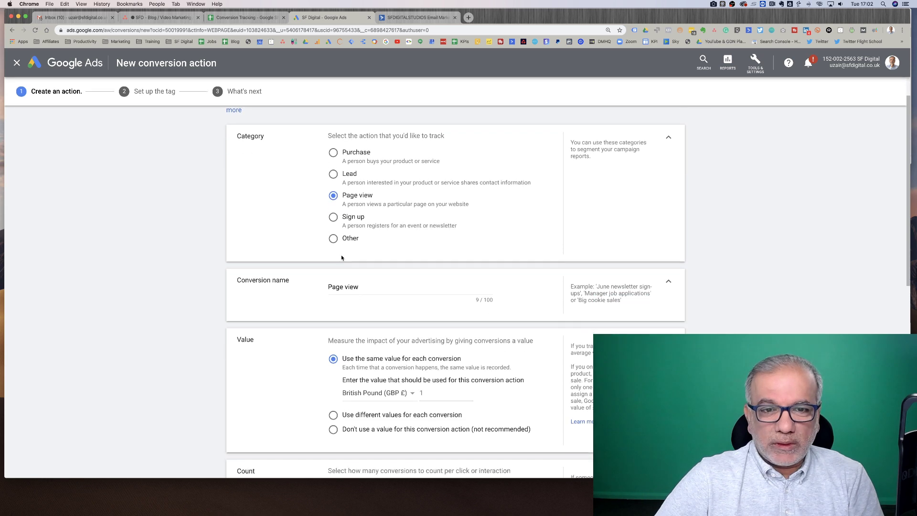
pyautogui.scroll(-3, 341, 257)
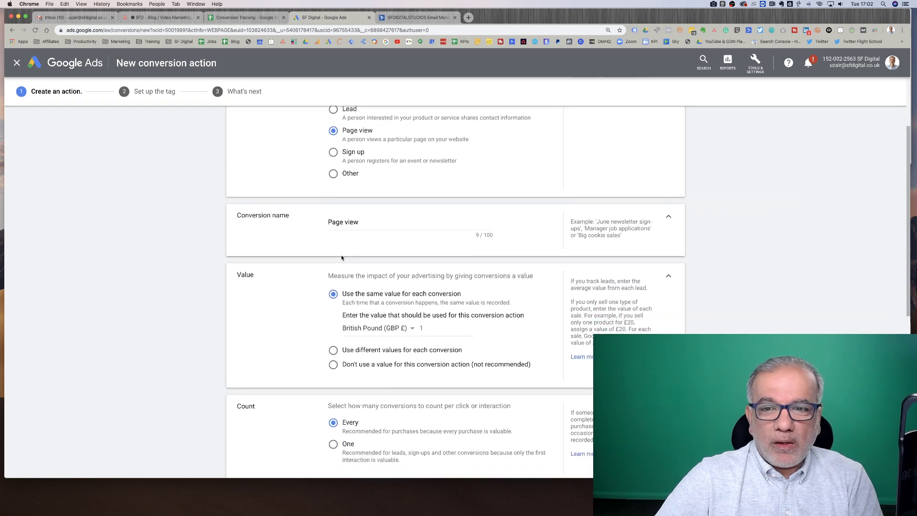
pyautogui.scroll(1, 419, 230)
pyautogui.scroll(1, 419, 230)
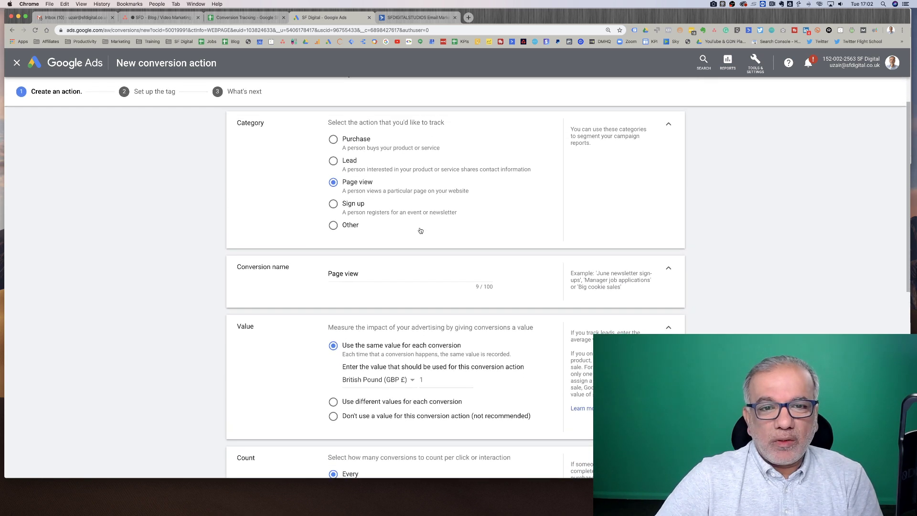
# Rename the conversion as Lead and check the example names given for this setting.
pyautogui.click(344, 274)
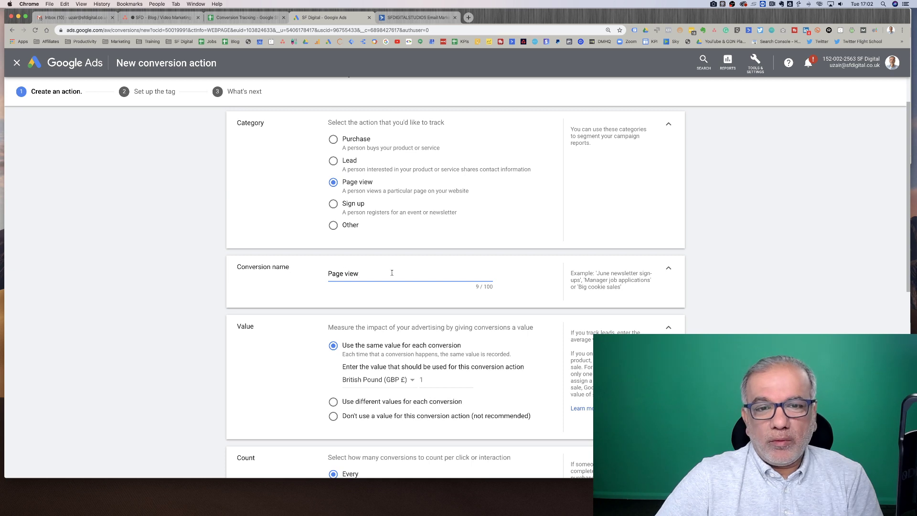
pyautogui.moveTo(359, 273); pyautogui.dragTo(327, 273)
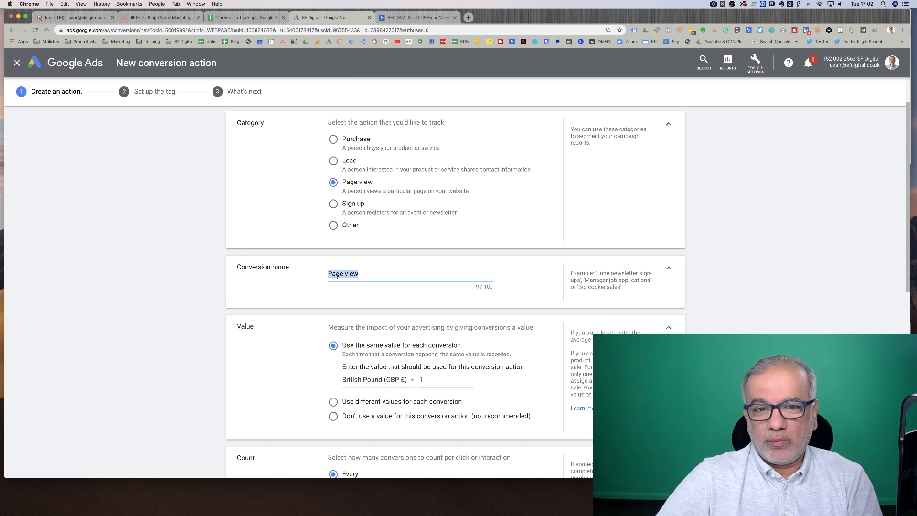
pyautogui.write('Lead')
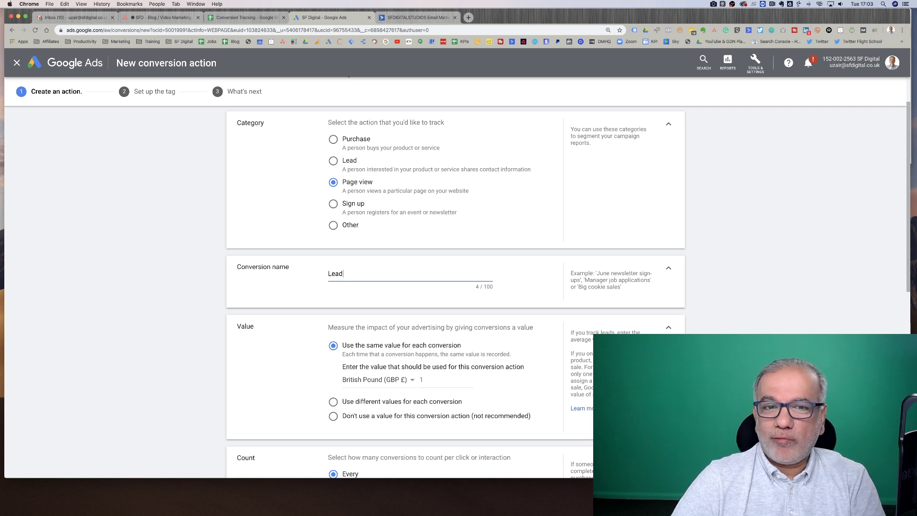
pyautogui.doubleClick(337, 274)
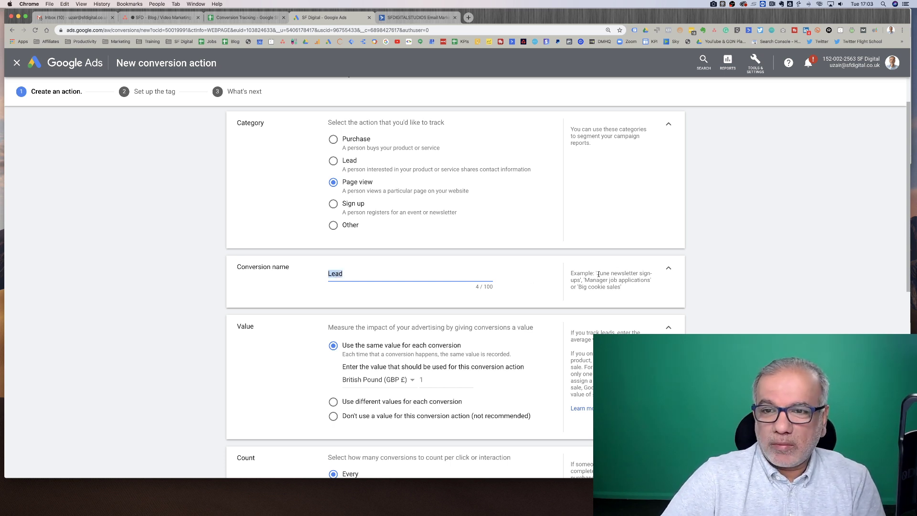
pyautogui.moveTo(598, 274); pyautogui.dragTo(579, 279)
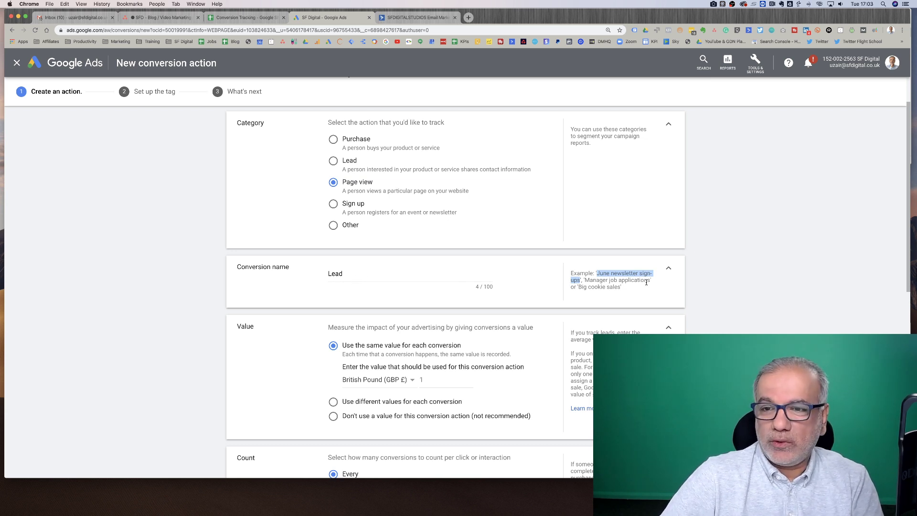
# Replace the conversion name with Contact Form.
pyautogui.doubleClick(333, 275)
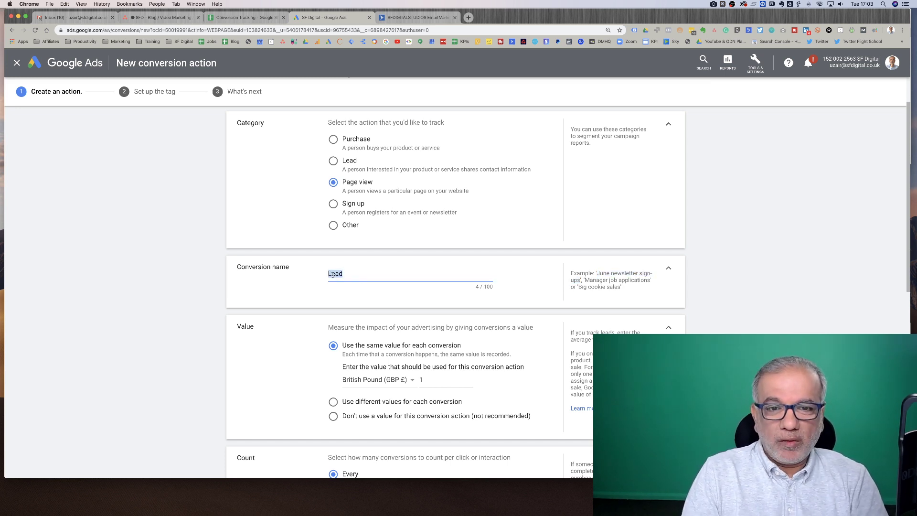
pyautogui.write('Lead')
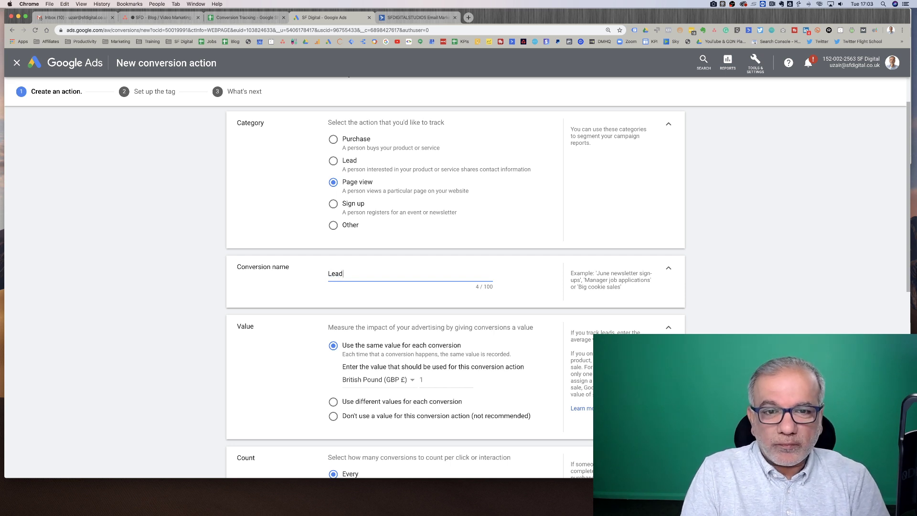
pyautogui.press('BackSpace')
pyautogui.press('BackSpace')
pyautogui.press('BackSpace')
pyautogui.press('BackSpace')
pyautogui.write('Cont')
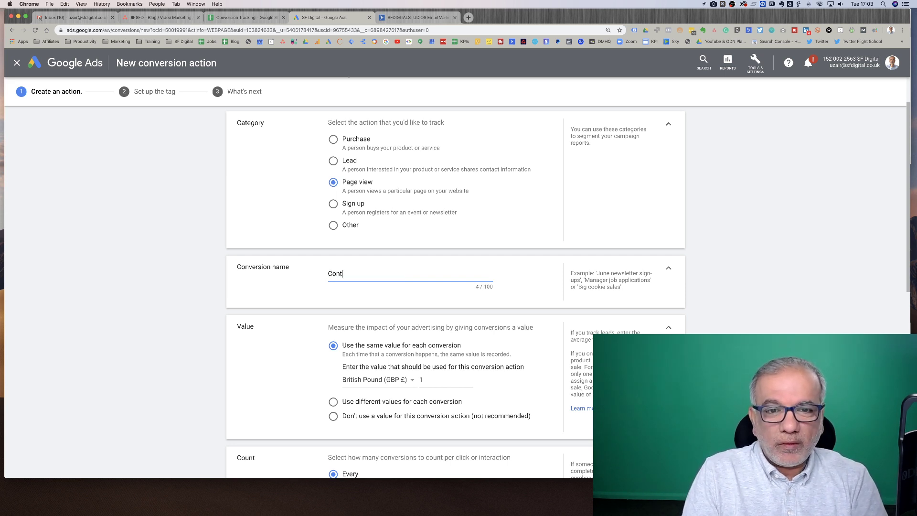
pyautogui.write('act Form')
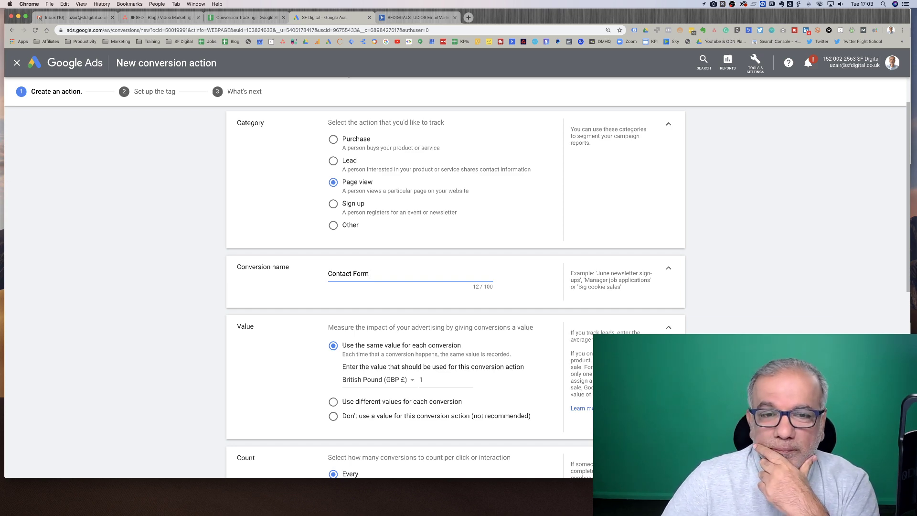
# Compare the Every and One count options and count only One conversion per click or interaction.
pyautogui.scroll(-5, 453, 286)
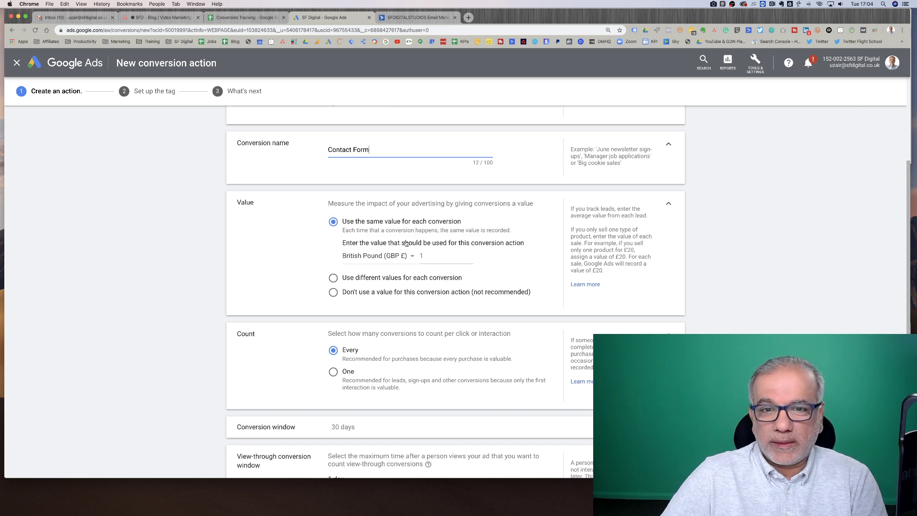
pyautogui.scroll(-2, 402, 280)
pyautogui.scroll(-2, 402, 281)
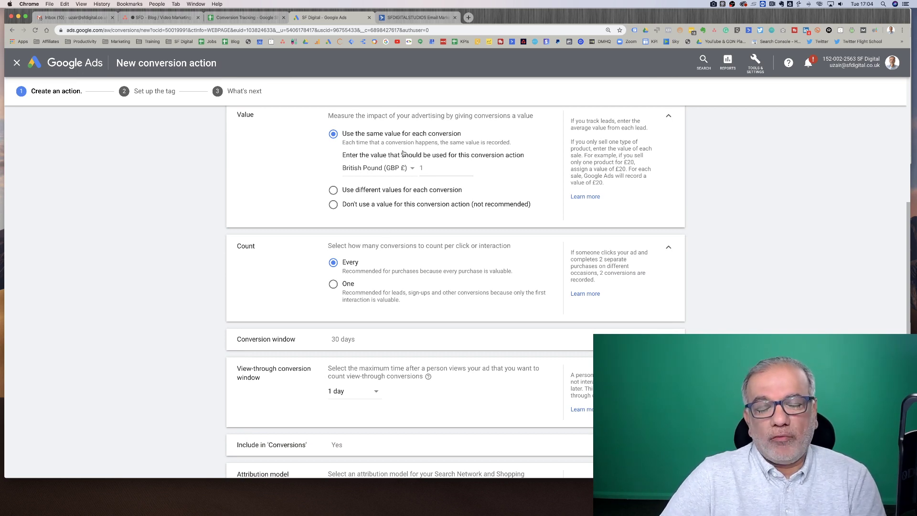
pyautogui.scroll(-1, 377, 164)
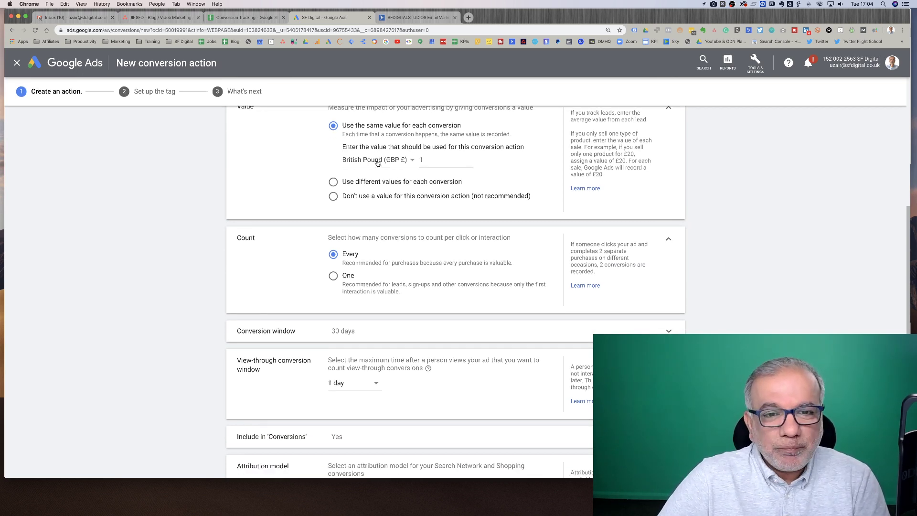
pyautogui.scroll(-2, 377, 164)
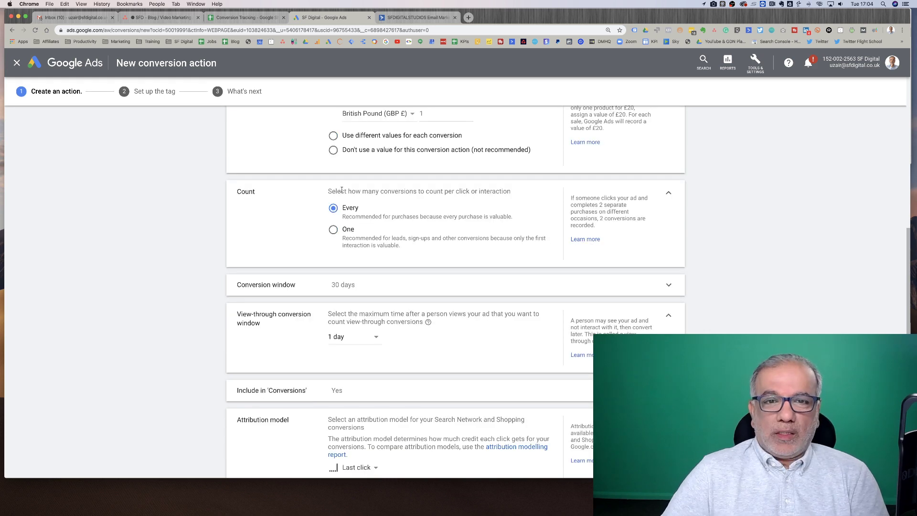
pyautogui.click(332, 230)
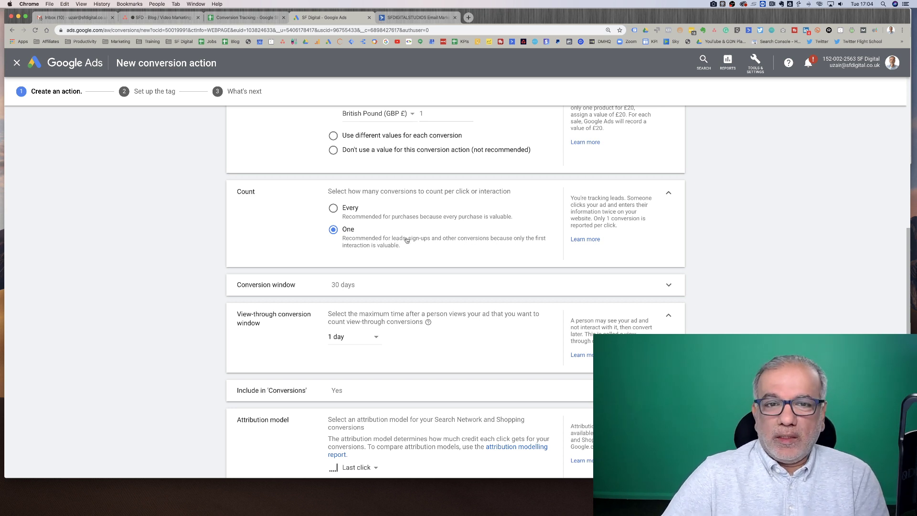
pyautogui.click(361, 220)
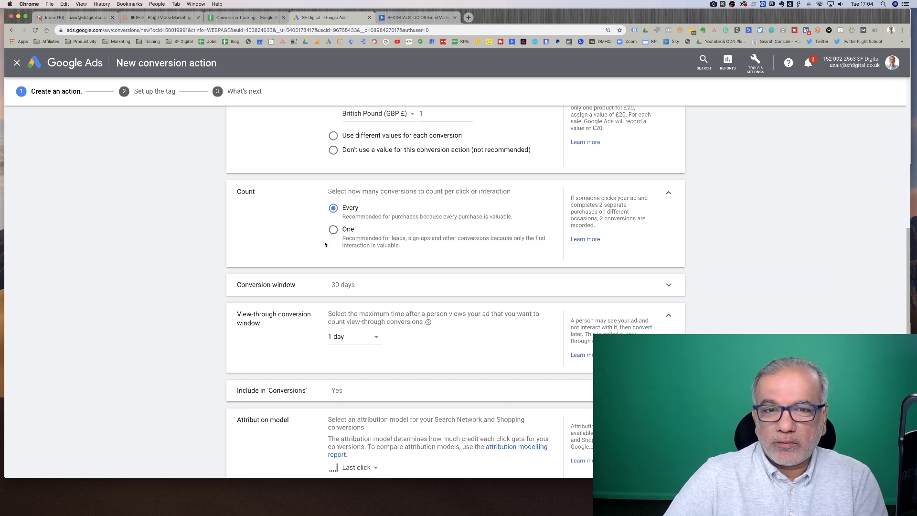
pyautogui.click(334, 230)
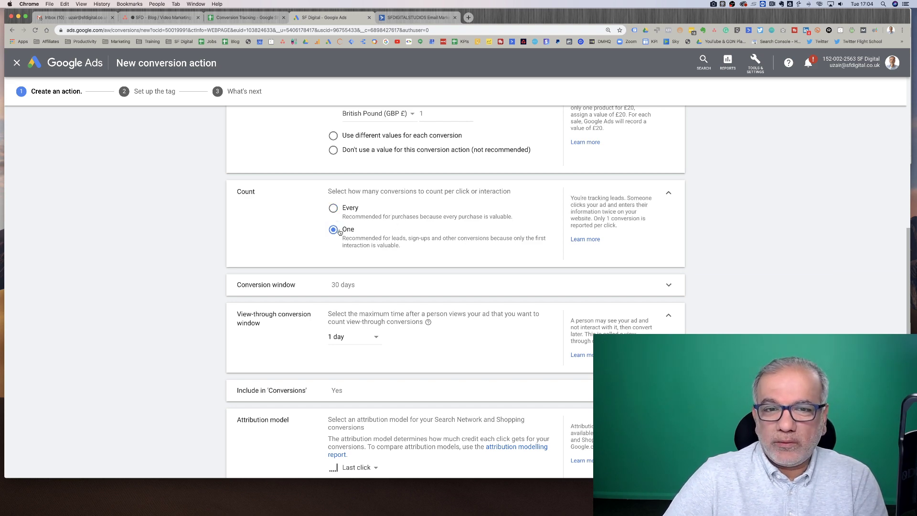
# Review the available conversion window lengths and select 30 days.
pyautogui.scroll(-2, 378, 241)
pyautogui.click(379, 236)
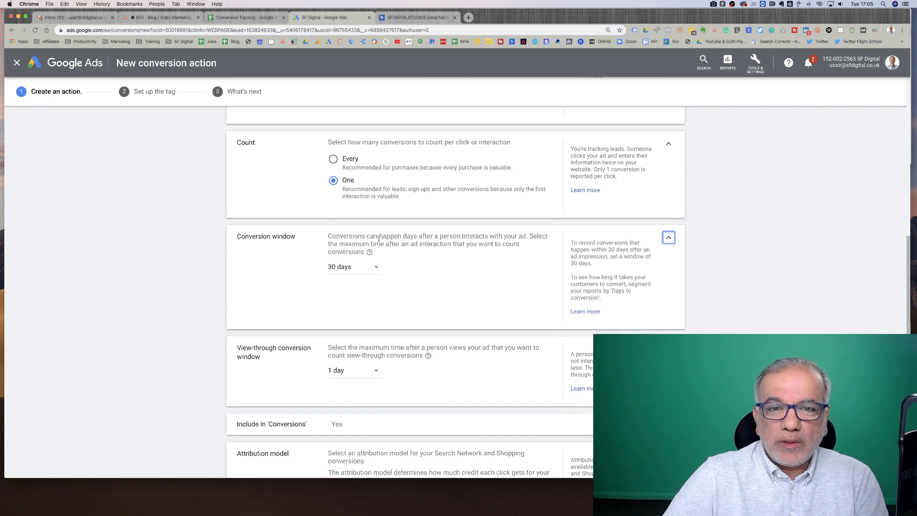
pyautogui.click(360, 271)
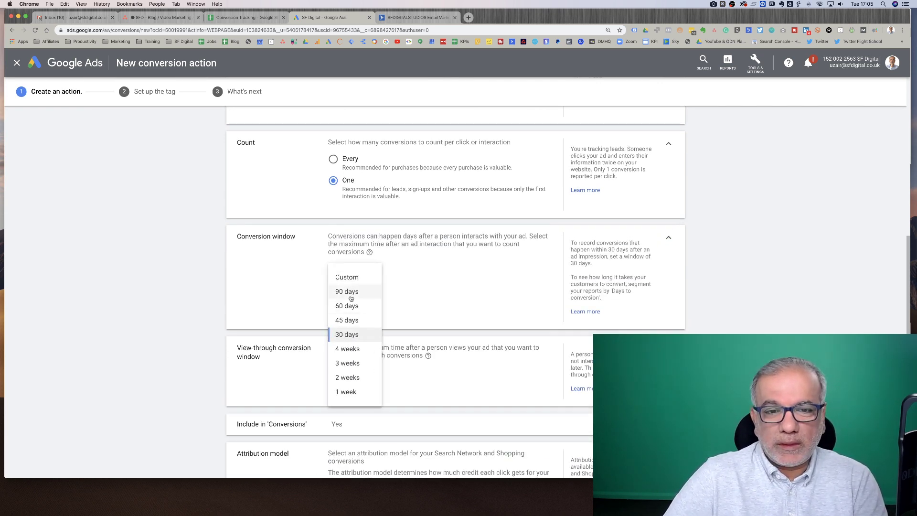
pyautogui.click(354, 334)
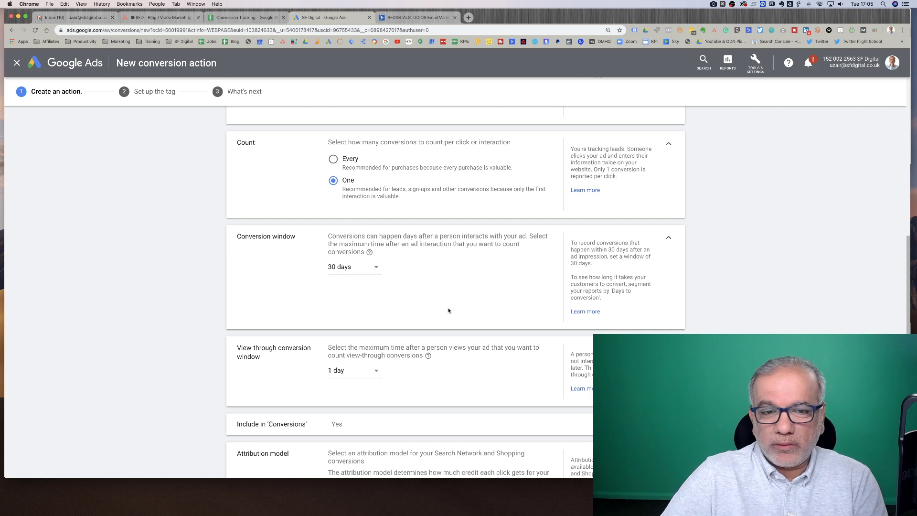
# Set the view-through conversion window to 30 days.
pyautogui.scroll(-2, 448, 311)
pyautogui.scroll(-1, 448, 310)
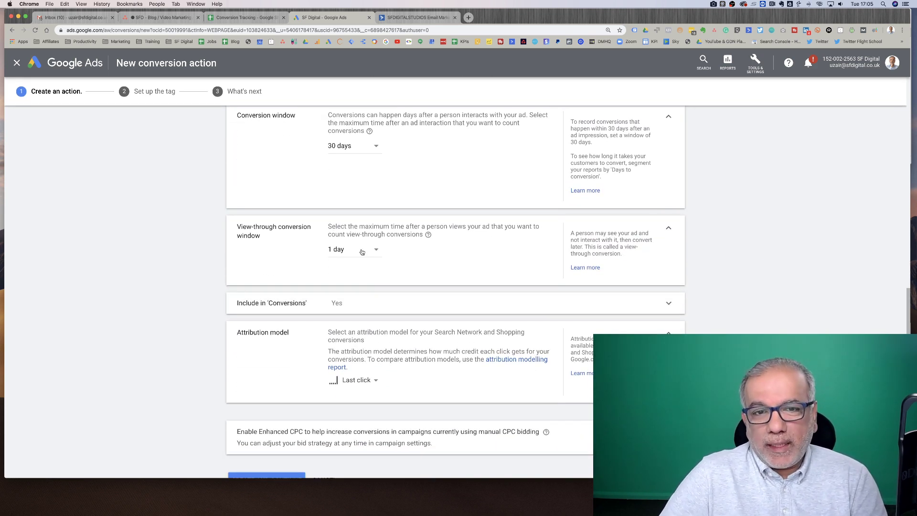
pyautogui.click(362, 253)
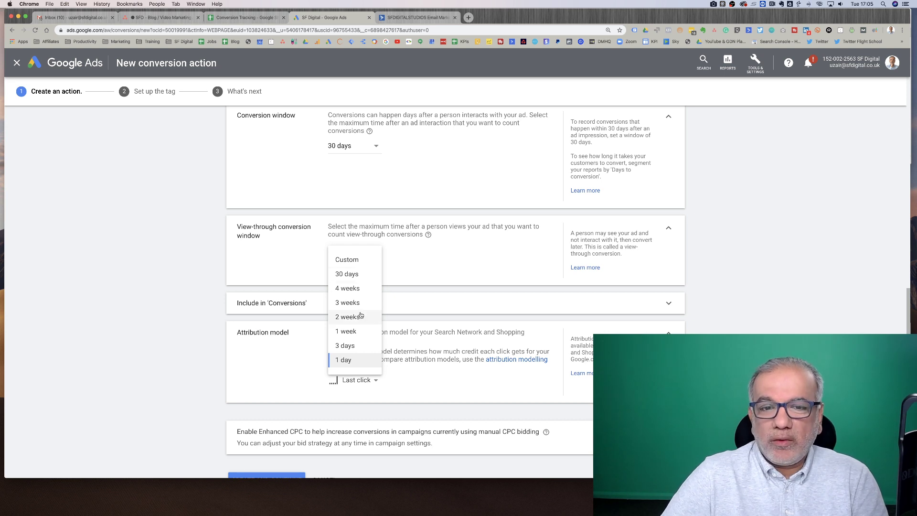
pyautogui.click(342, 275)
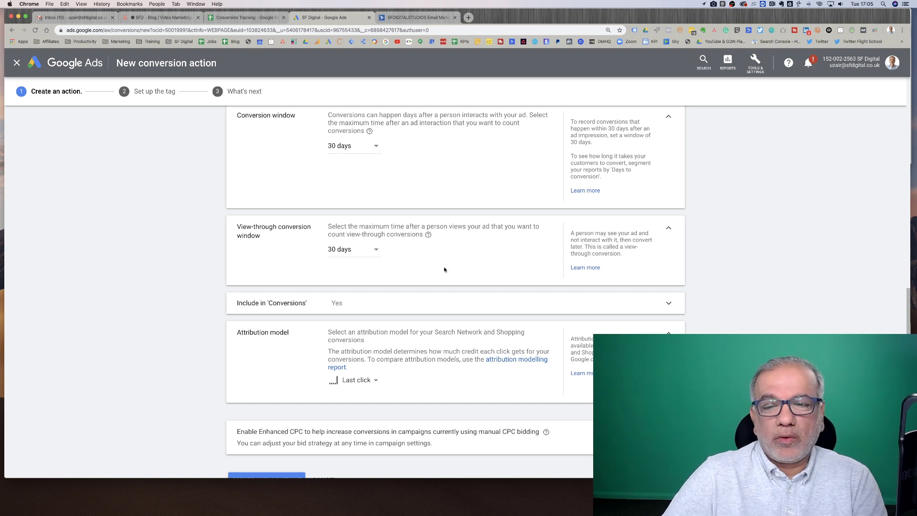
# Expand the Include in 'Conversions' setting, then turn its inclusion option off and on again.
pyautogui.scroll(-2, 444, 270)
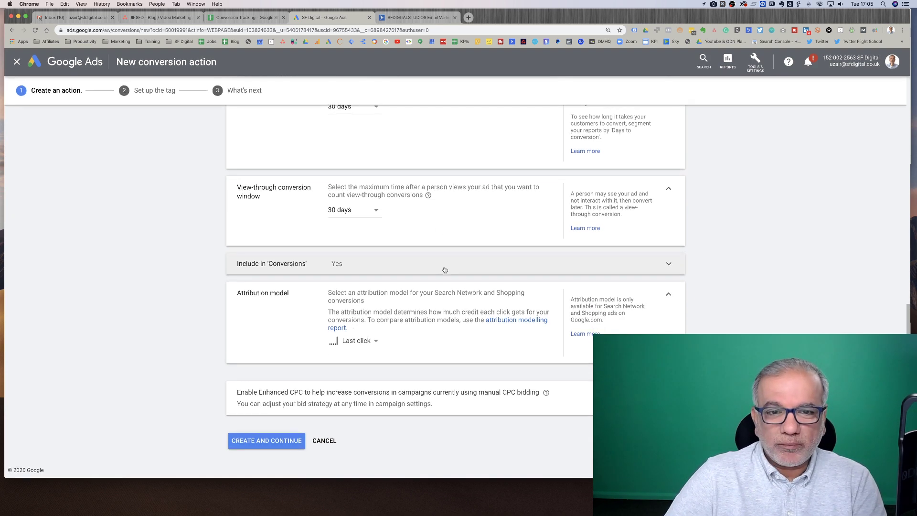
pyautogui.click(453, 264)
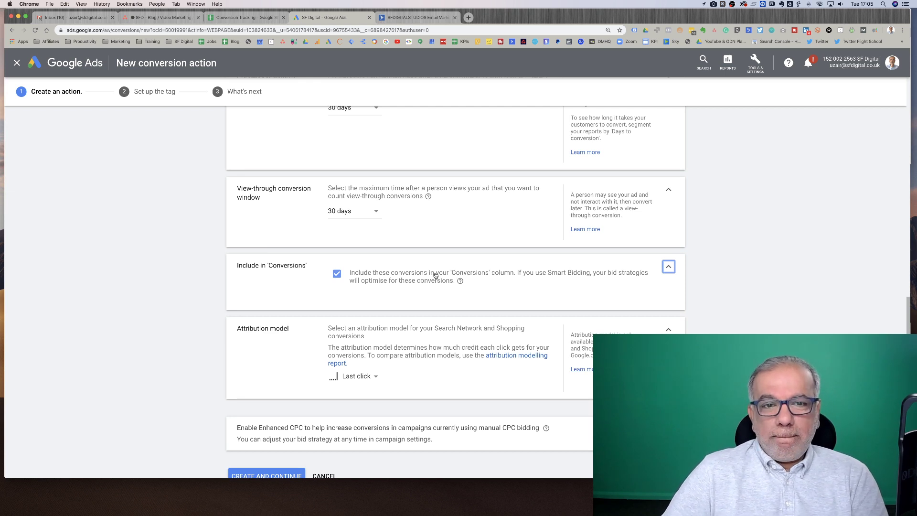
pyautogui.click(337, 273)
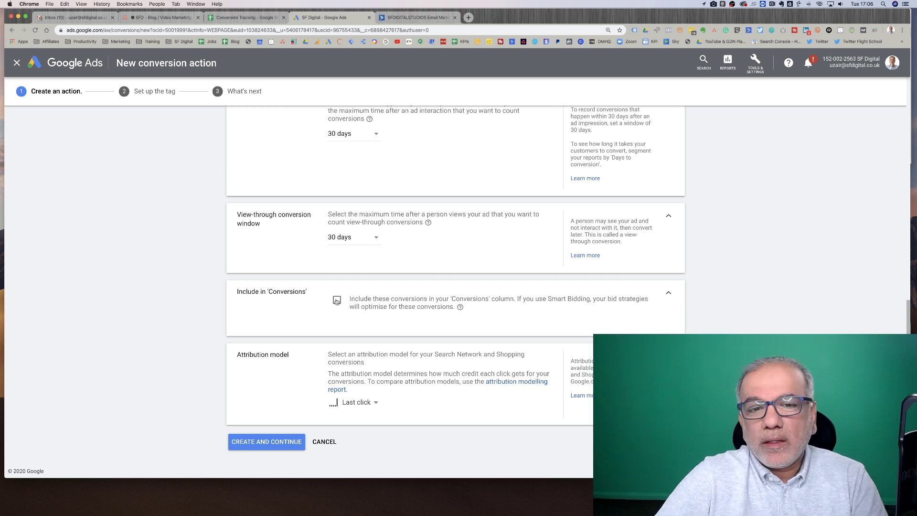
pyautogui.click(337, 300)
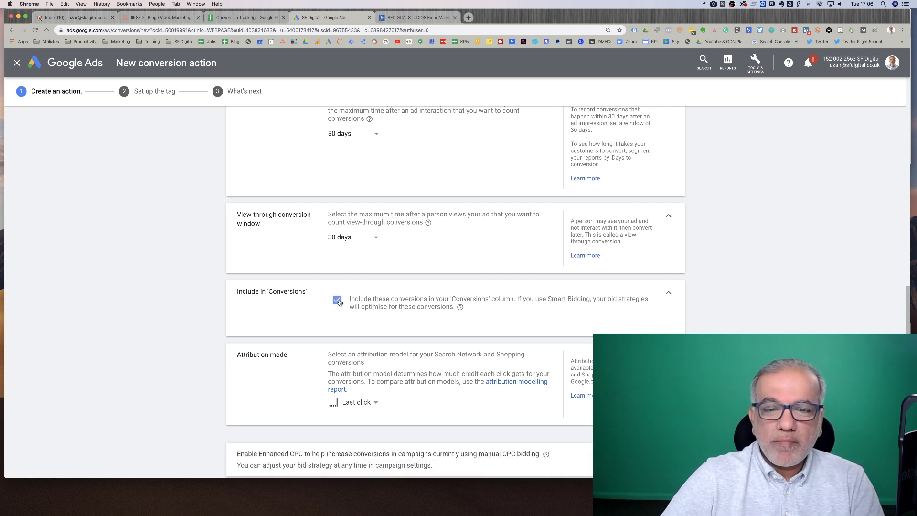
# Set the attribution model for Search Network and Shopping conversions to Time decay.
pyautogui.scroll(-3, 374, 301)
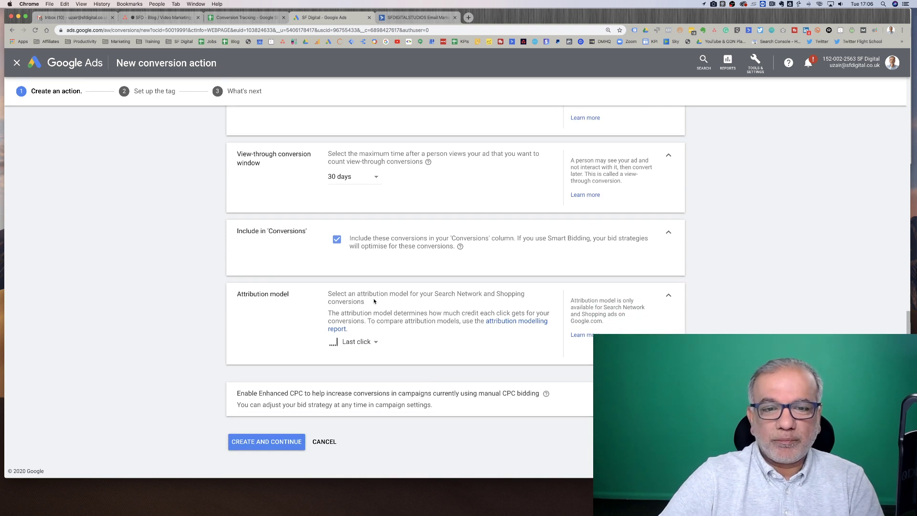
pyautogui.click(366, 342)
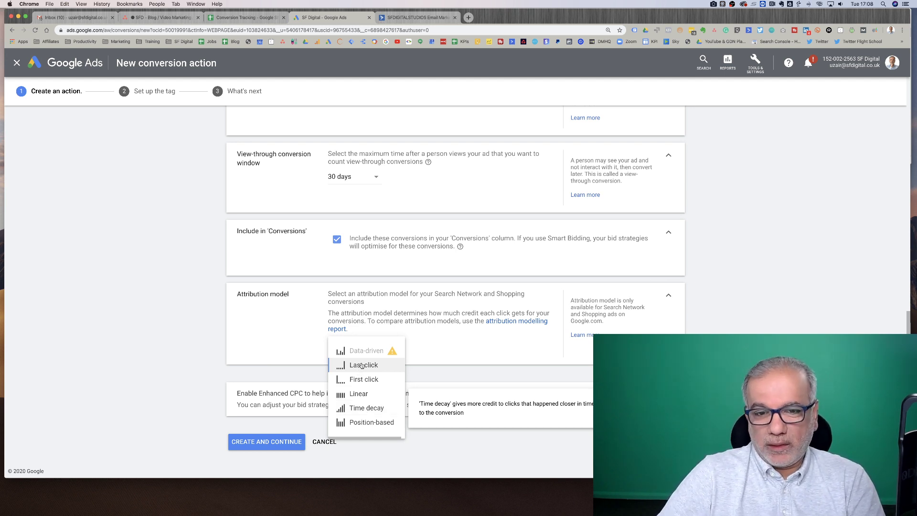
pyautogui.click(370, 407)
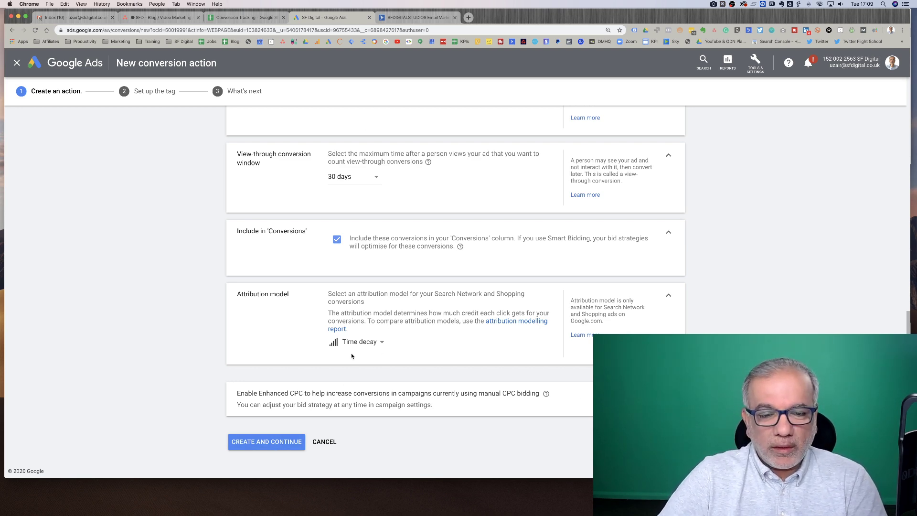
pyautogui.scroll(10, 351, 356)
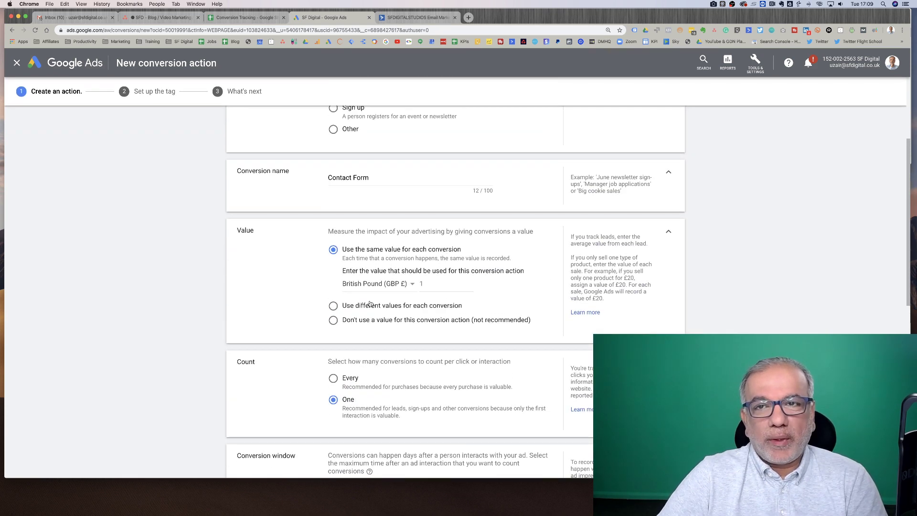
# Review the available currencies for the conversion value without changing the selection.
pyautogui.click(412, 284)
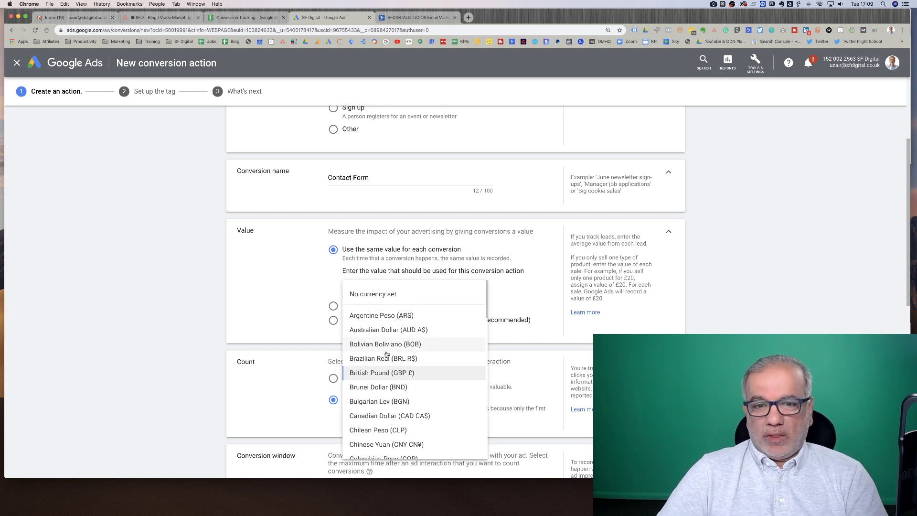
pyautogui.click(249, 282)
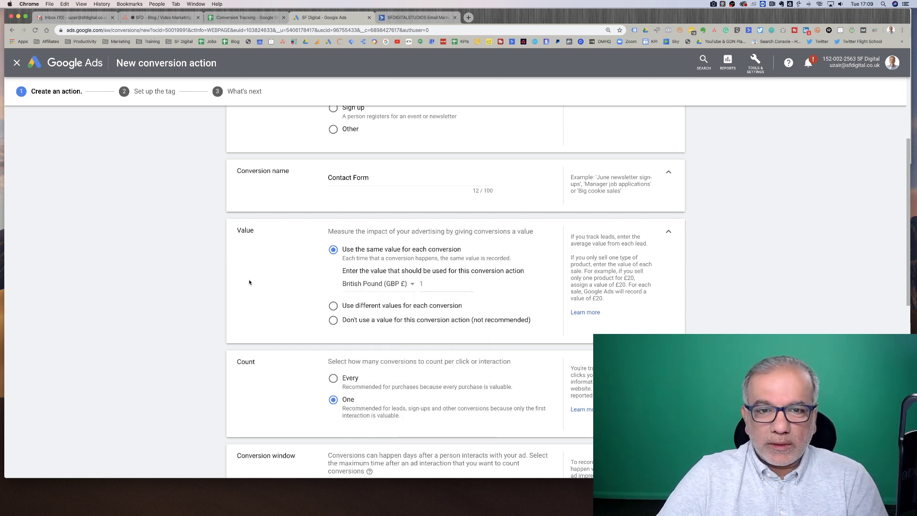
# Switch to the Conversion Tracking spreadsheet and examine each figure and formula in the 1st Order conversion value calculation, through to the value per lead.
pyautogui.click(245, 18)
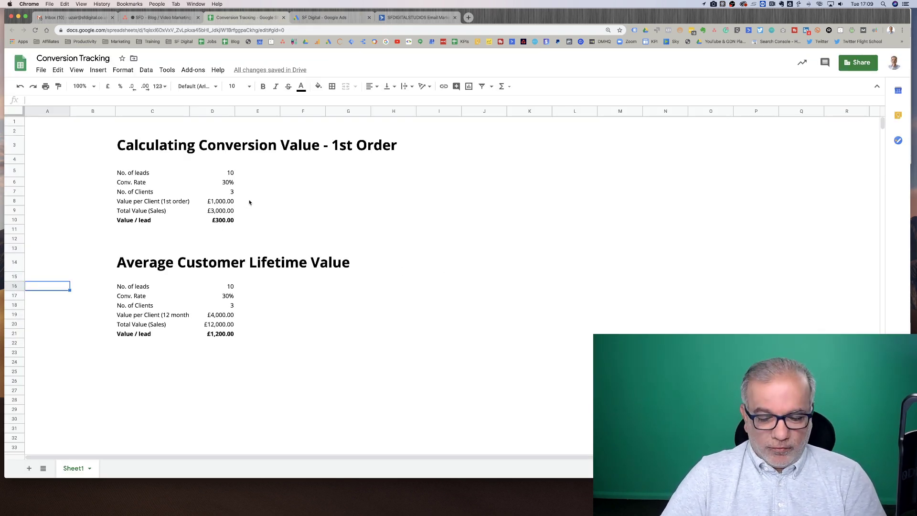
pyautogui.press('super+plus')
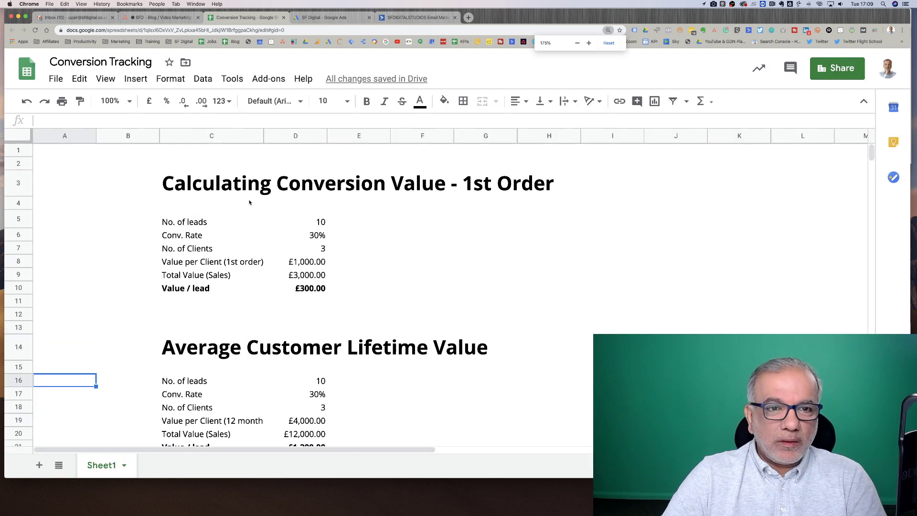
pyautogui.press('super+plus')
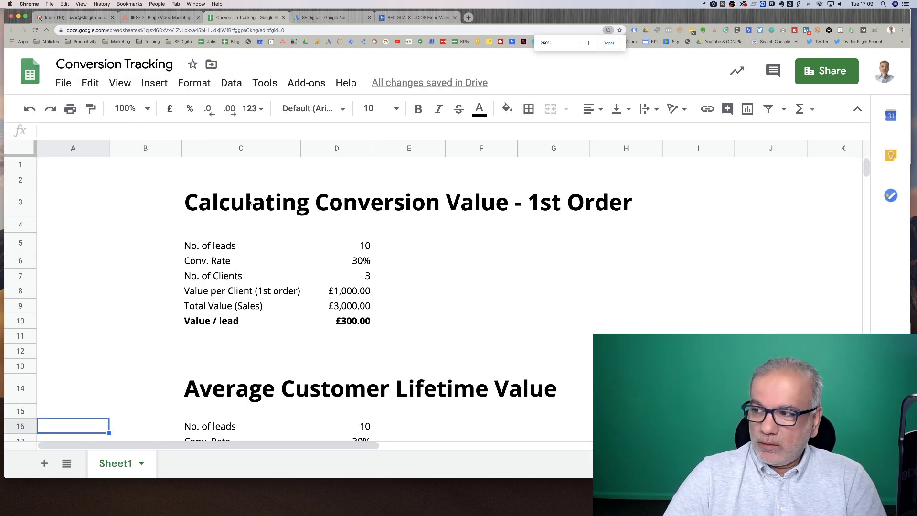
pyautogui.press('super+plus')
pyautogui.hscroll(4, 281, 246)
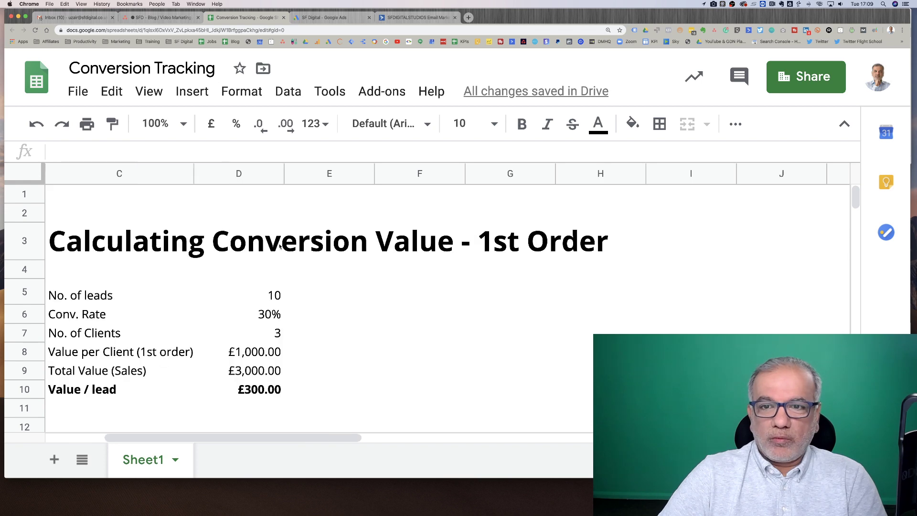
pyautogui.hscroll(-2, 281, 246)
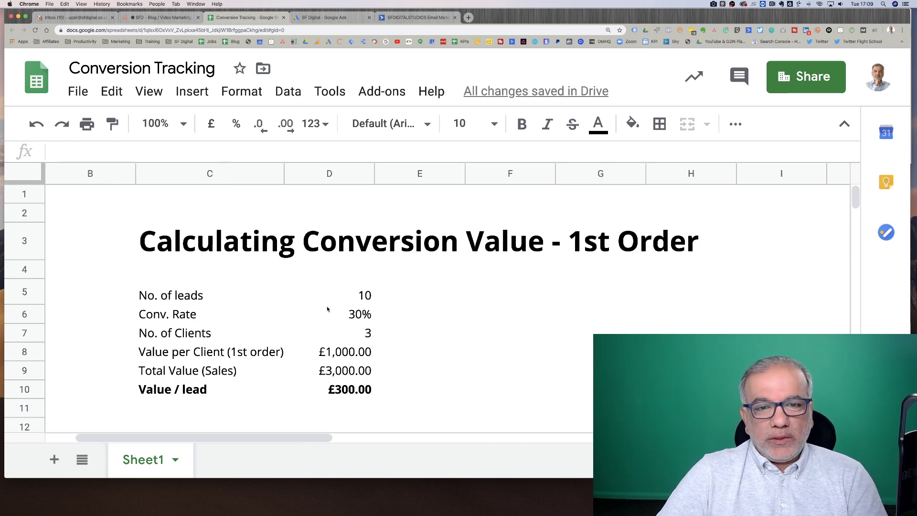
pyautogui.click(364, 301)
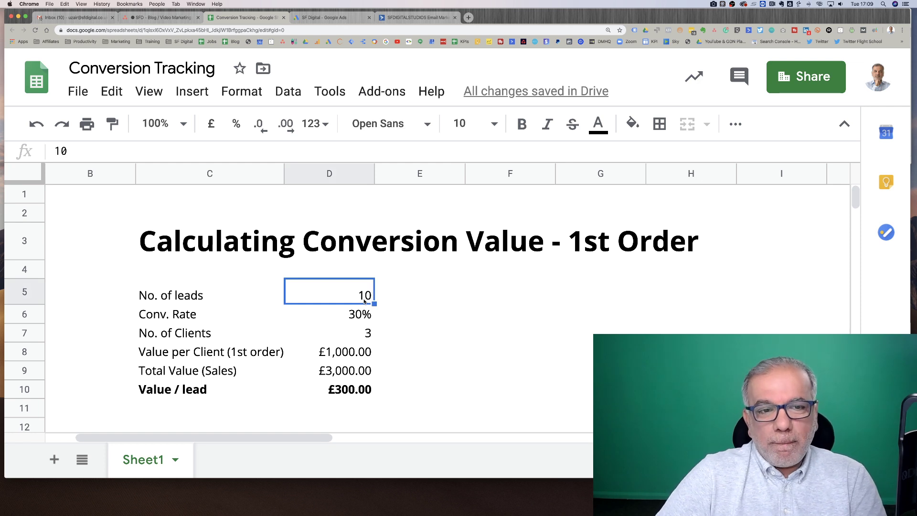
pyautogui.click(349, 316)
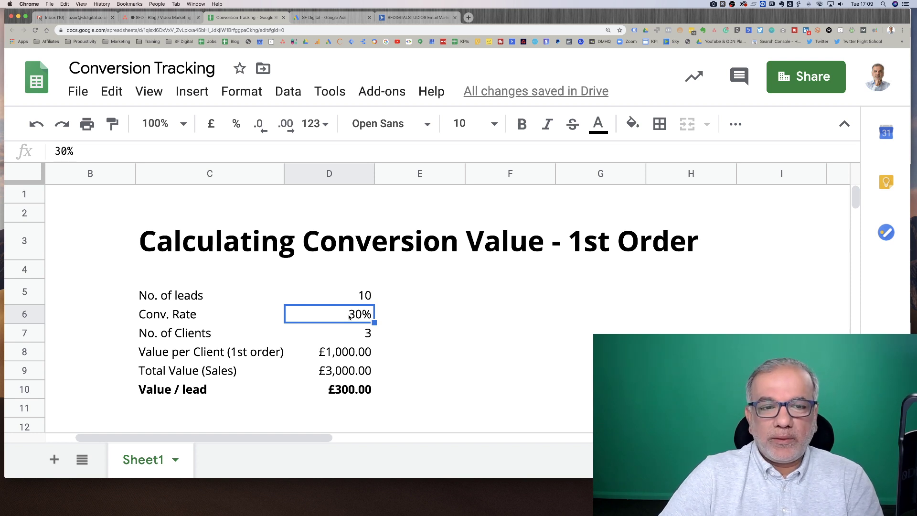
pyautogui.click(356, 341)
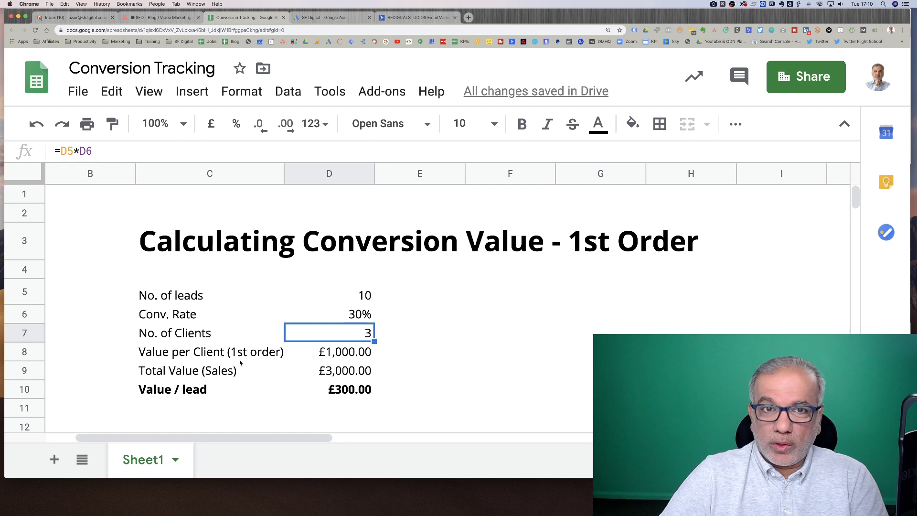
pyautogui.click(345, 356)
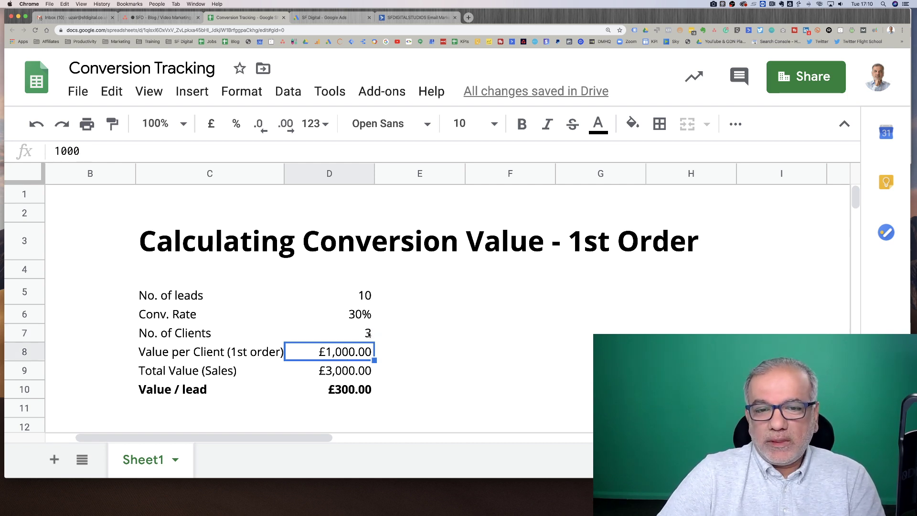
pyautogui.click(336, 372)
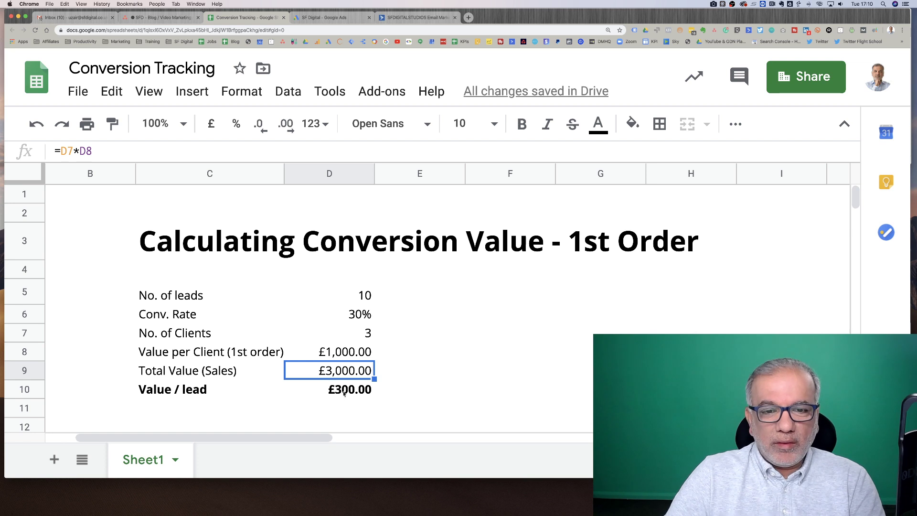
pyautogui.click(339, 392)
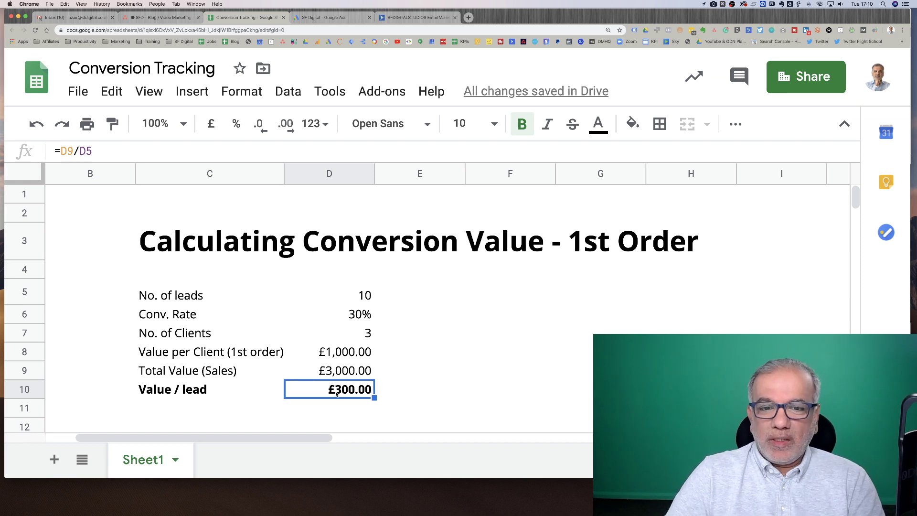
# Switch back to Google Ads and set the same value for each conversion to 300 British pounds.
pyautogui.click(315, 22)
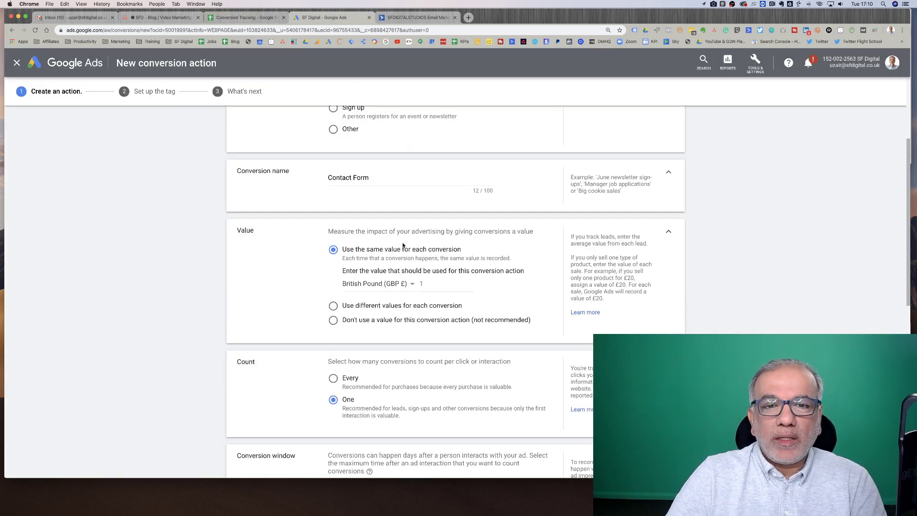
pyautogui.click(435, 285)
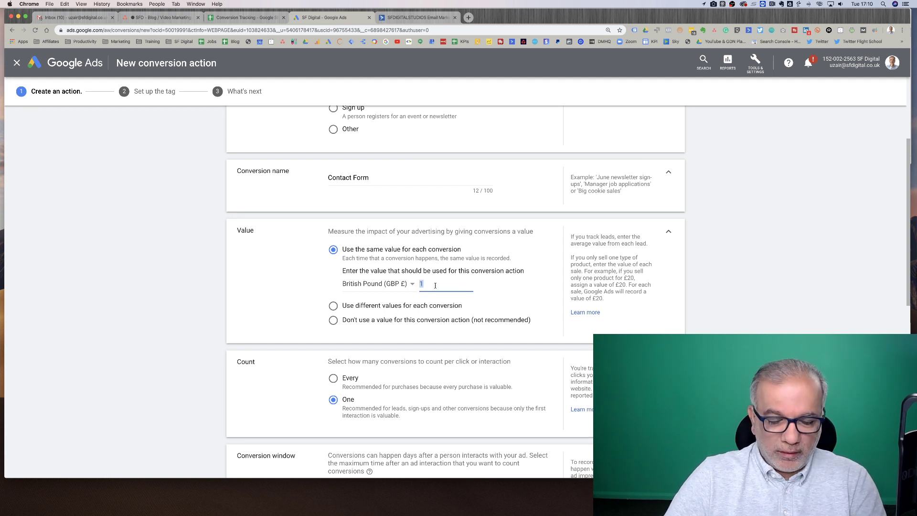
pyautogui.write('300')
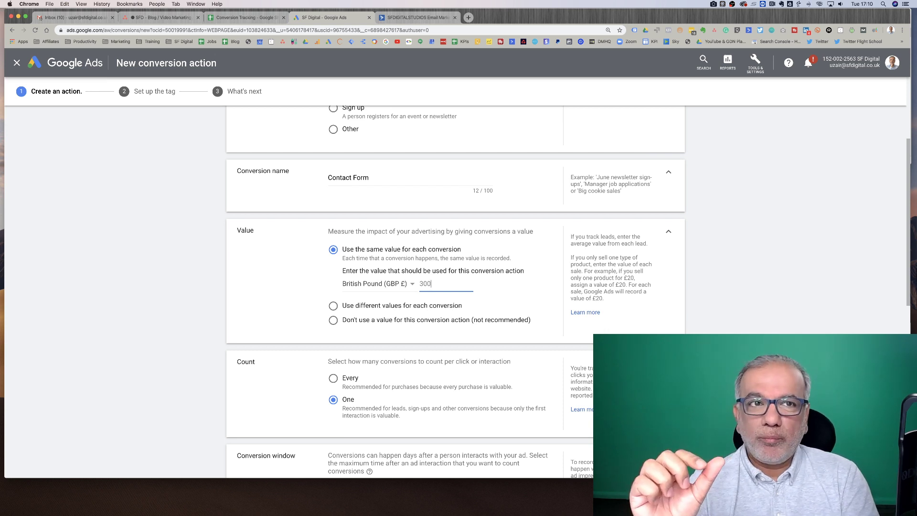
# Return to the Conversion Tracking spreadsheet and recheck the conversion rate and value per lead for the 1st order.
pyautogui.hotkey('ctrl', 'shift', 'Tab')
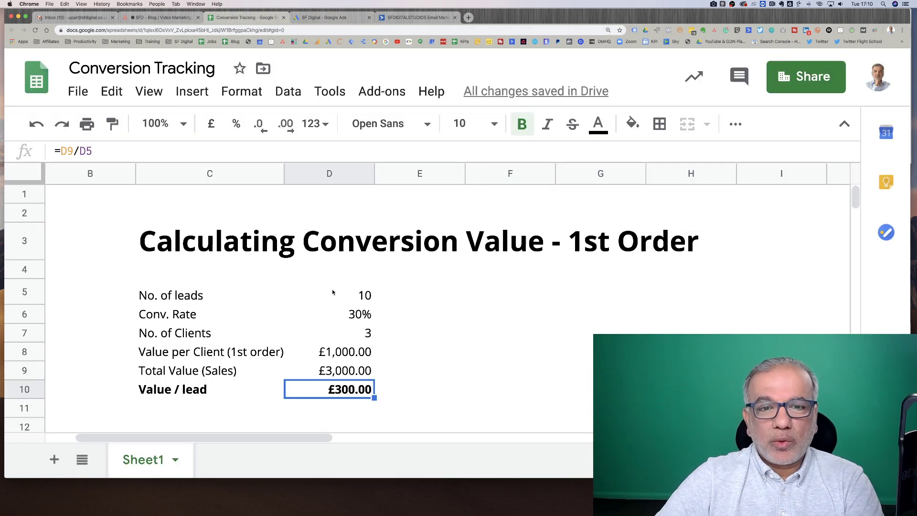
pyautogui.click(357, 314)
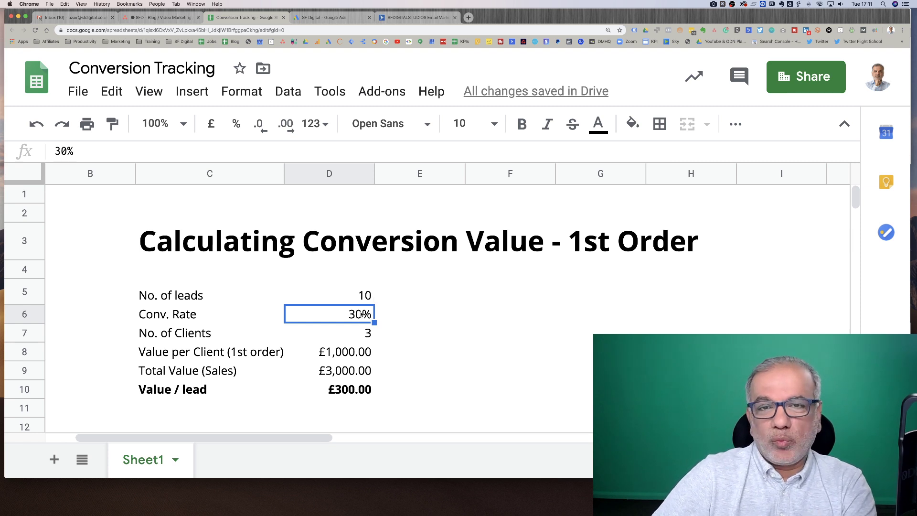
pyautogui.click(348, 390)
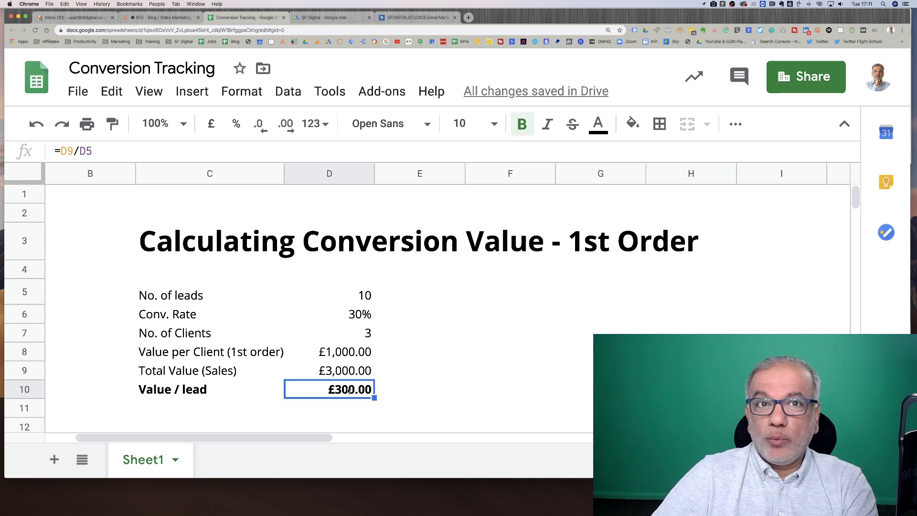
# Go back to the Google Ads conversion action and set its conversion value to 1.
pyautogui.click(332, 18)
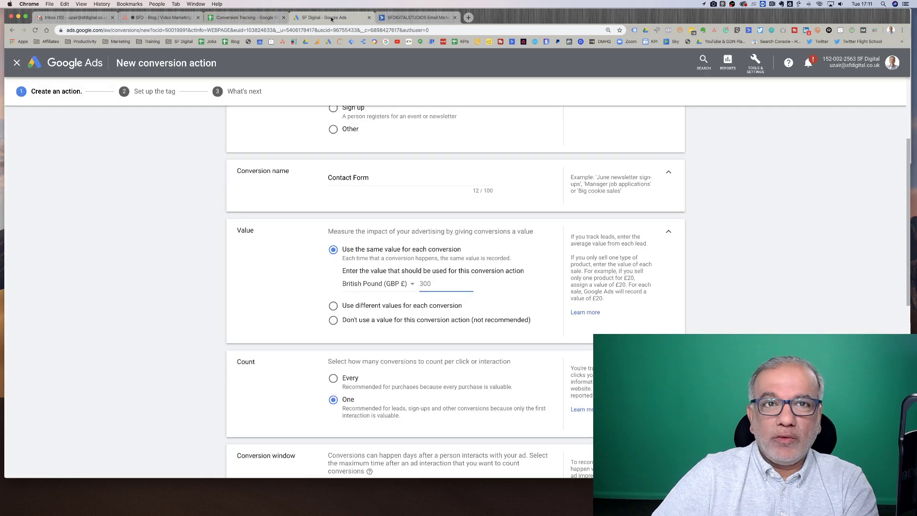
pyautogui.write('1')
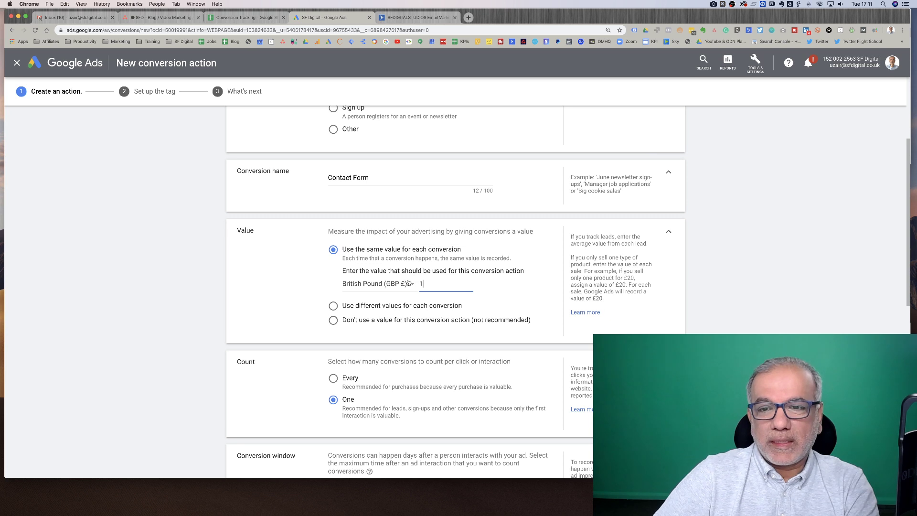
pyautogui.click(600, 273)
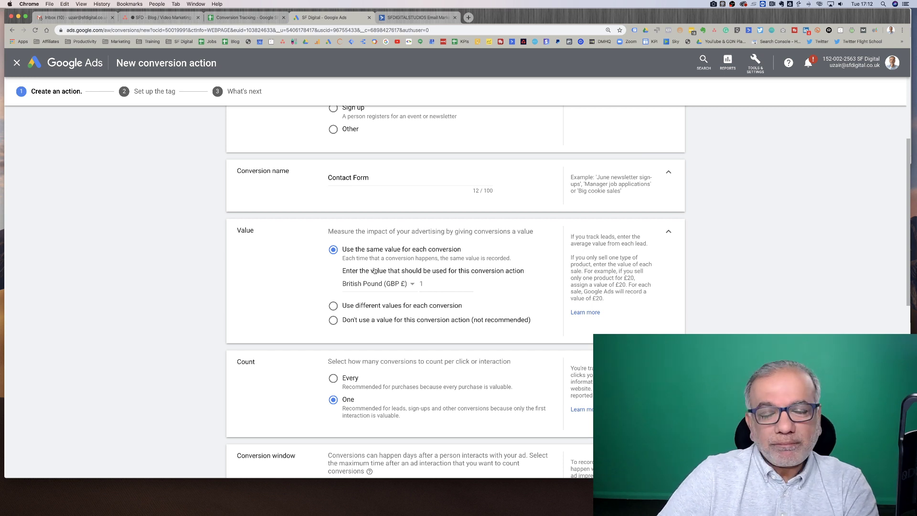
# Replace the Contact Form conversion value with 300.
pyautogui.click(429, 290)
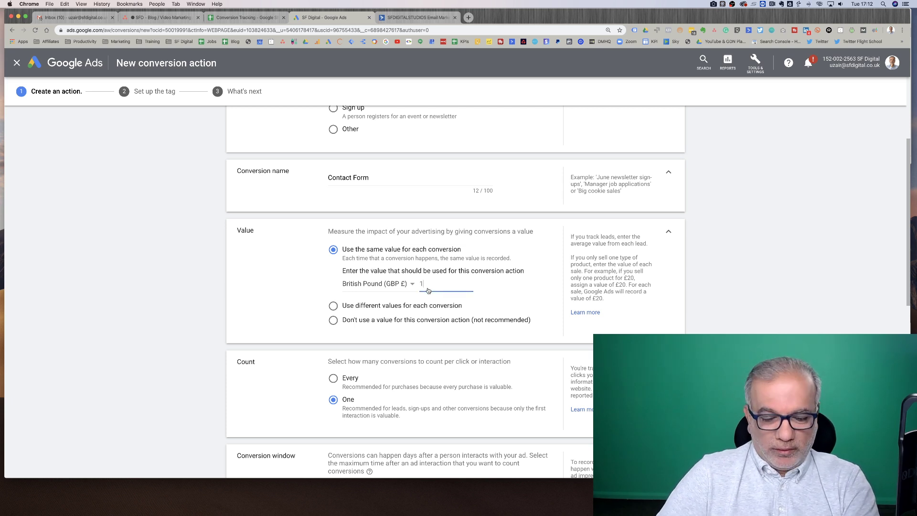
pyautogui.press('BackSpace')
pyautogui.write('300')
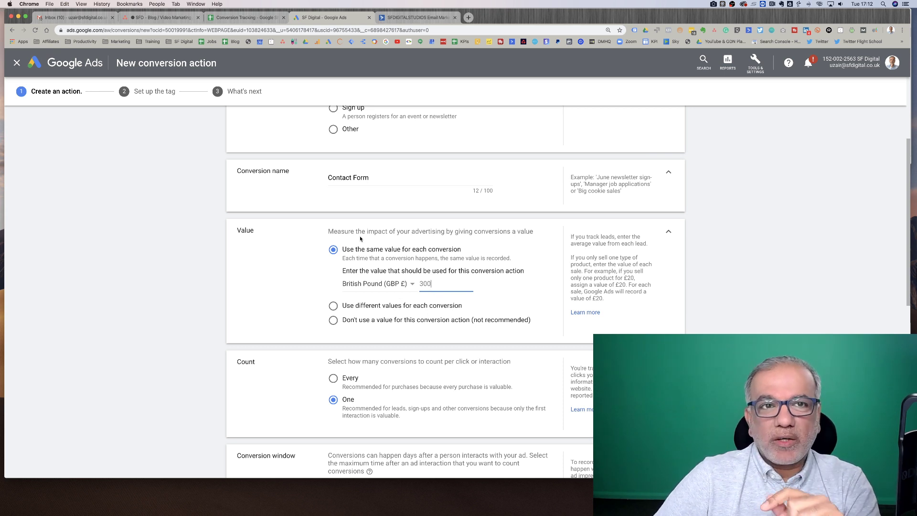
# Switch to the Conversion Tracking spreadsheet and compare the 1st Order calculation with the Average Customer Lifetime Value calculation.
pyautogui.click(249, 16)
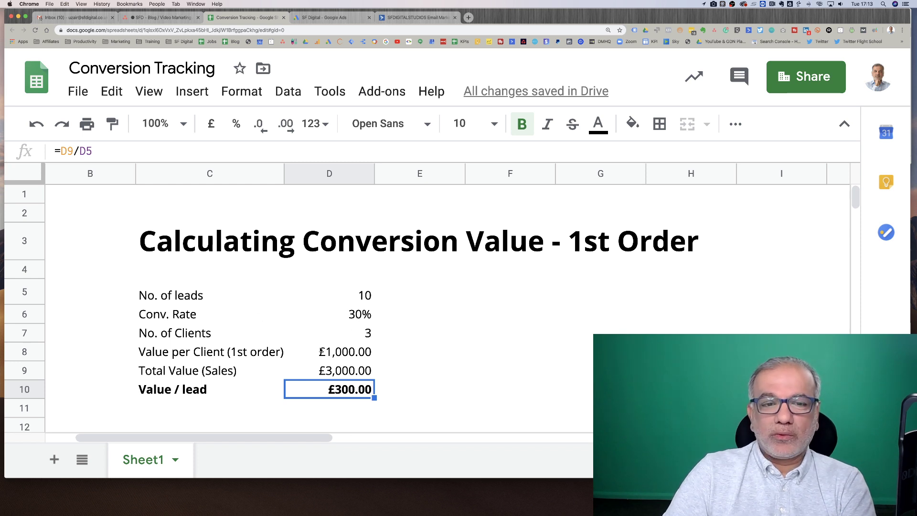
pyautogui.click(369, 335)
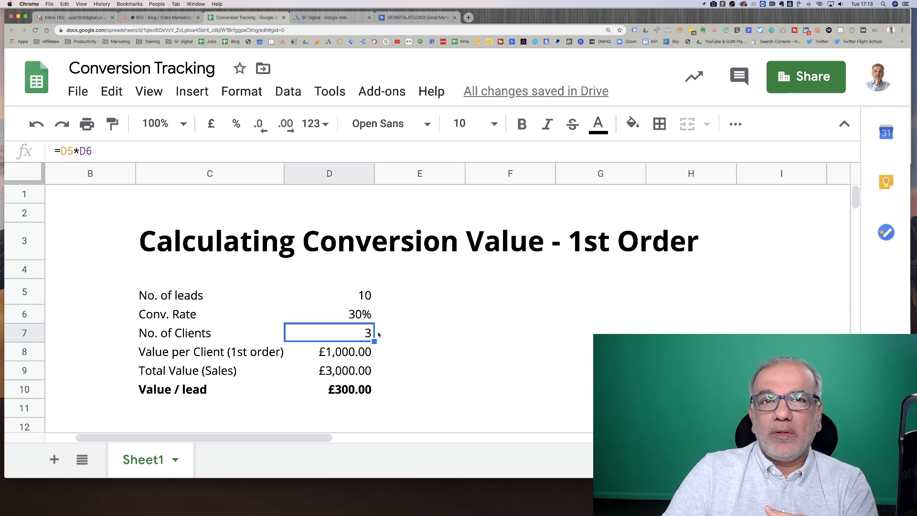
pyautogui.click(382, 335)
pyautogui.scroll(-5, 429, 342)
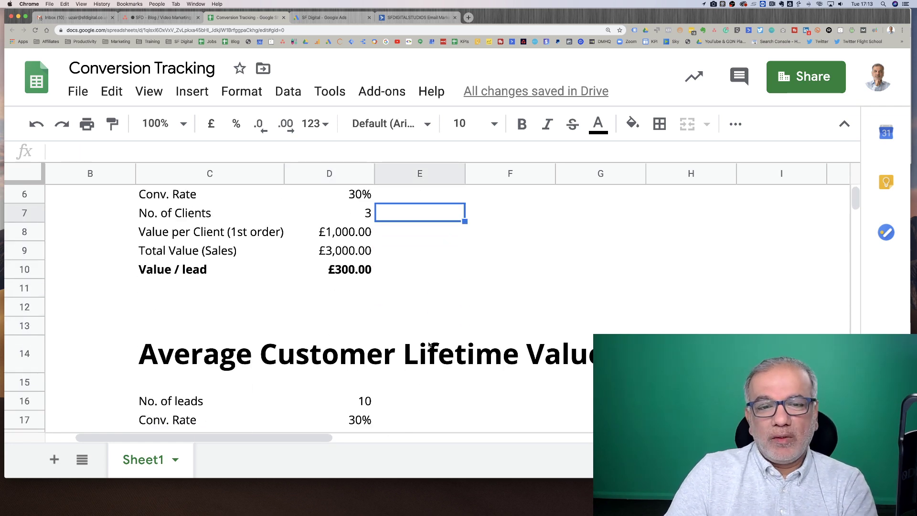
pyautogui.scroll(-1, 429, 343)
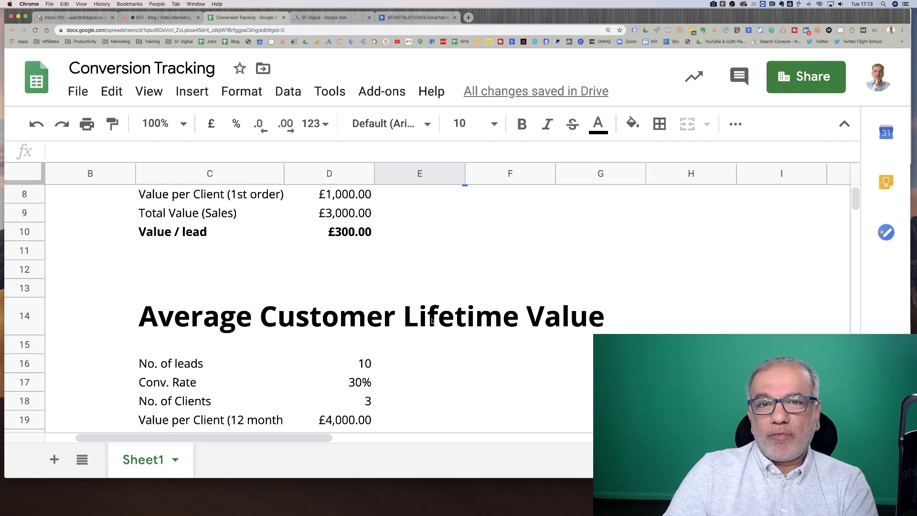
pyautogui.scroll(-2, 431, 321)
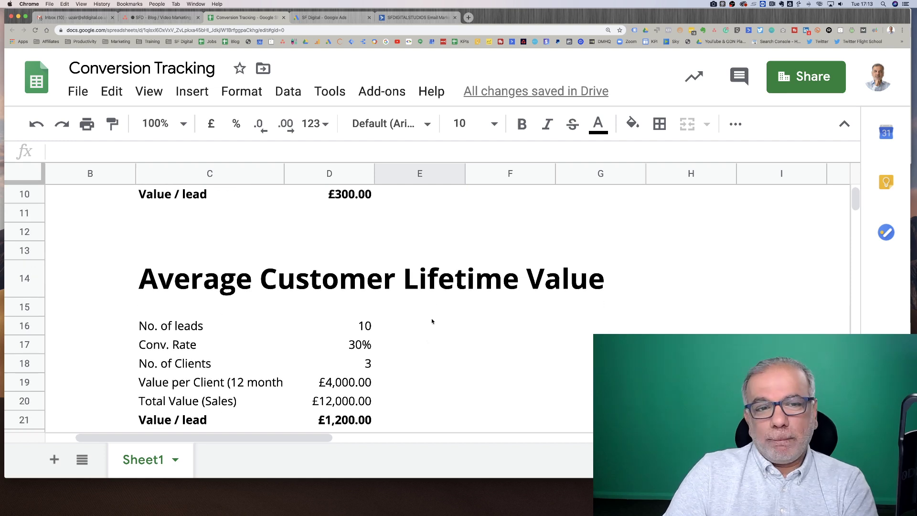
pyautogui.scroll(-3, 432, 321)
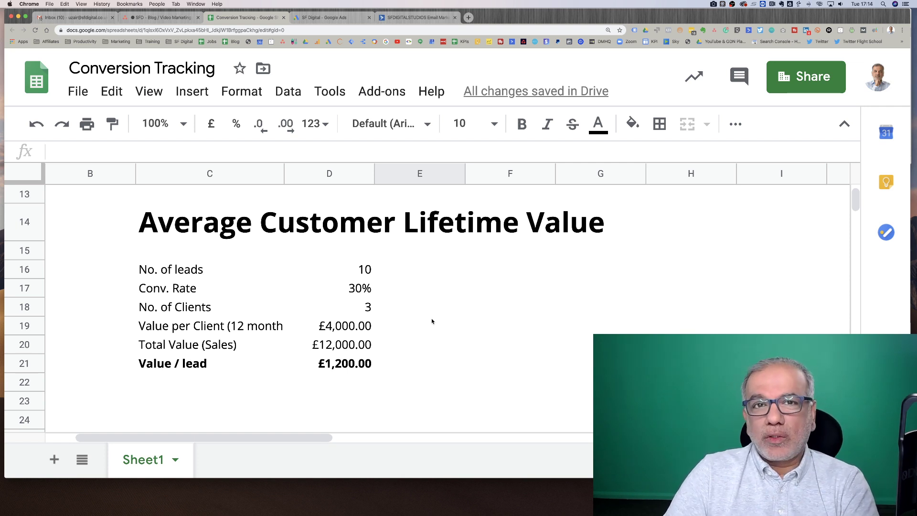
pyautogui.scroll(1, 432, 320)
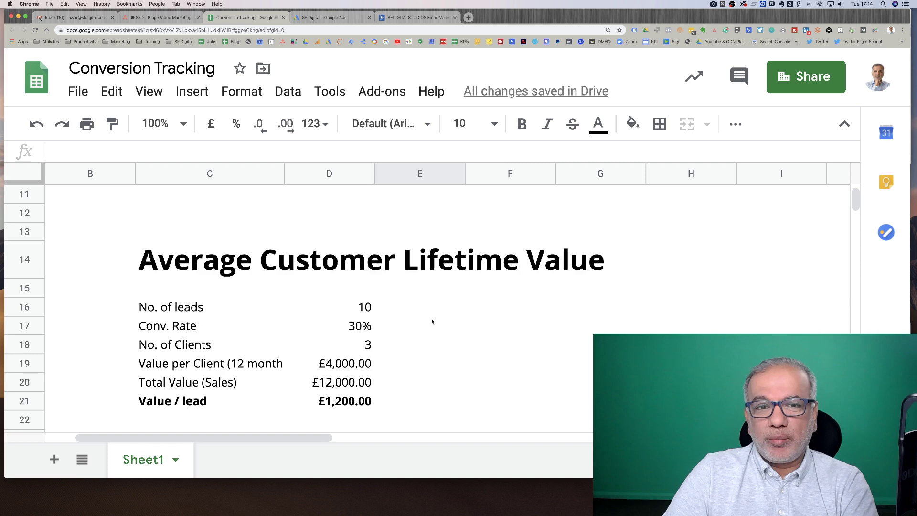
pyautogui.scroll(5, 432, 321)
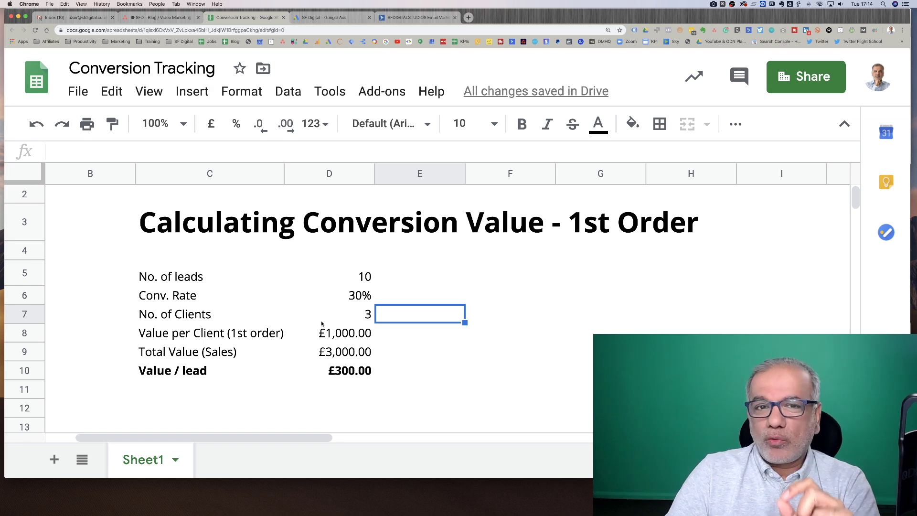
pyautogui.scroll(-2, 321, 324)
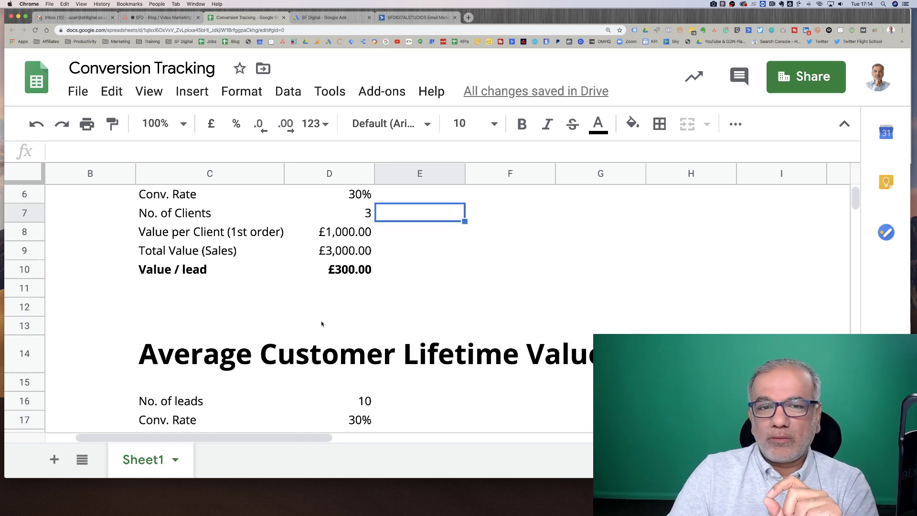
# Review the Average Customer Lifetime Value calculation, from the conversion rate and number of clients through value per client to value per lead.
pyautogui.scroll(-4, 322, 324)
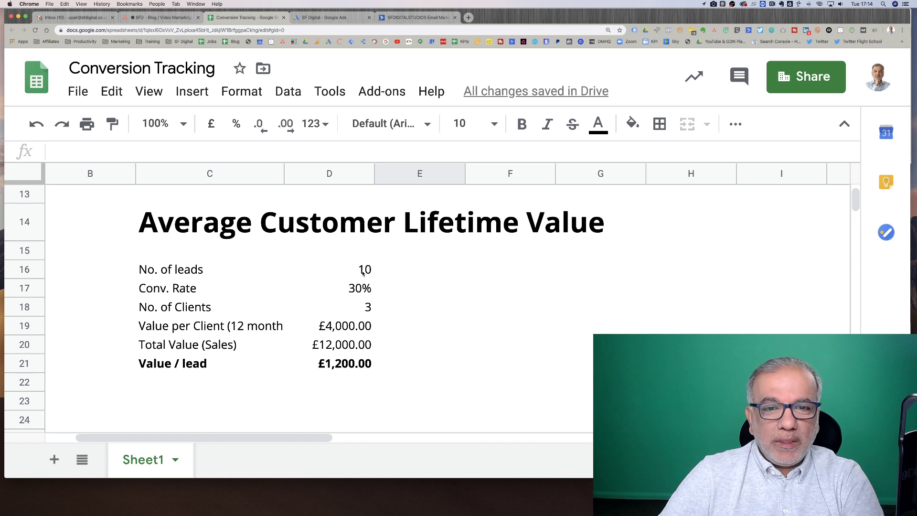
pyautogui.click(362, 290)
pyautogui.click(360, 310)
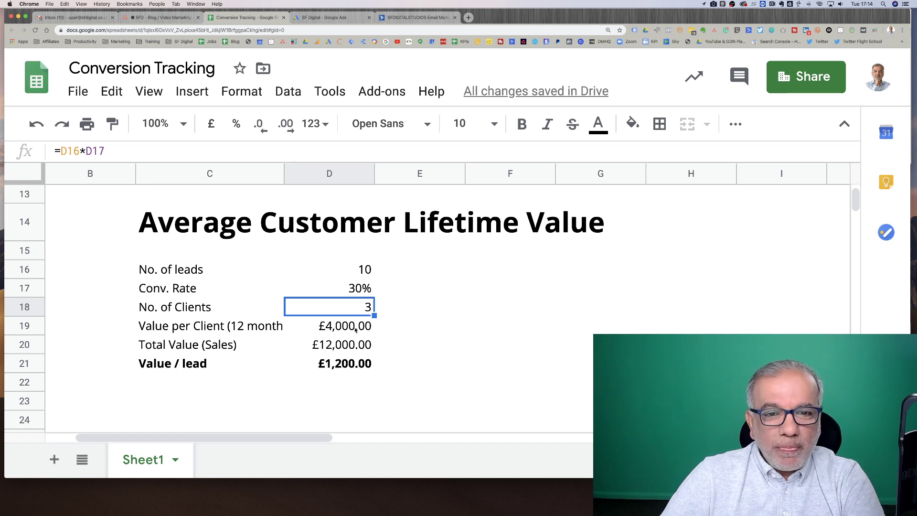
pyautogui.click(346, 329)
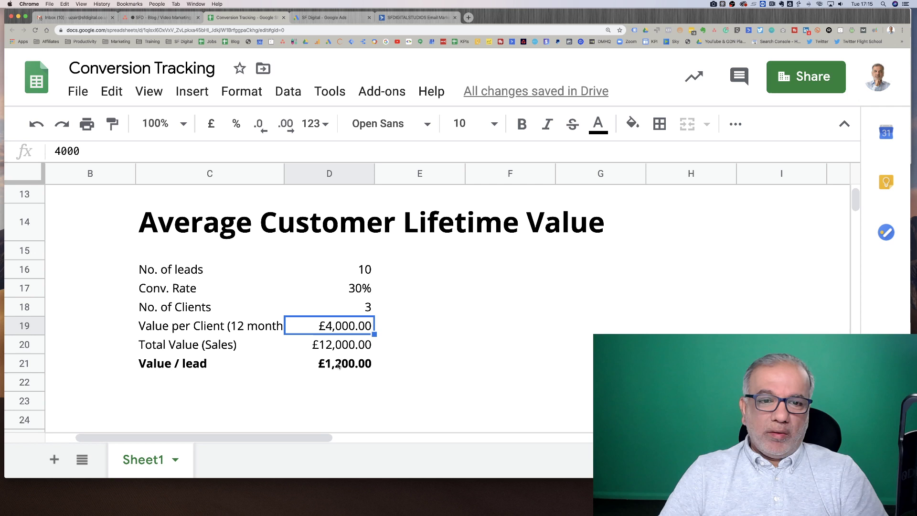
pyautogui.click(338, 365)
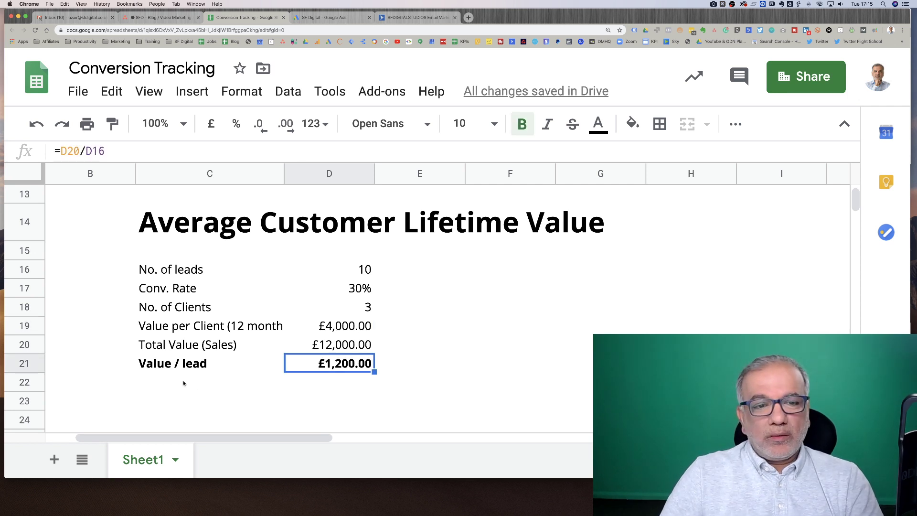
# Add a "CPA (cost per acquisition)" row with £250.00 directly below the Value / lead row of the Average Customer Lifetime Value calculation.
pyautogui.click(184, 383)
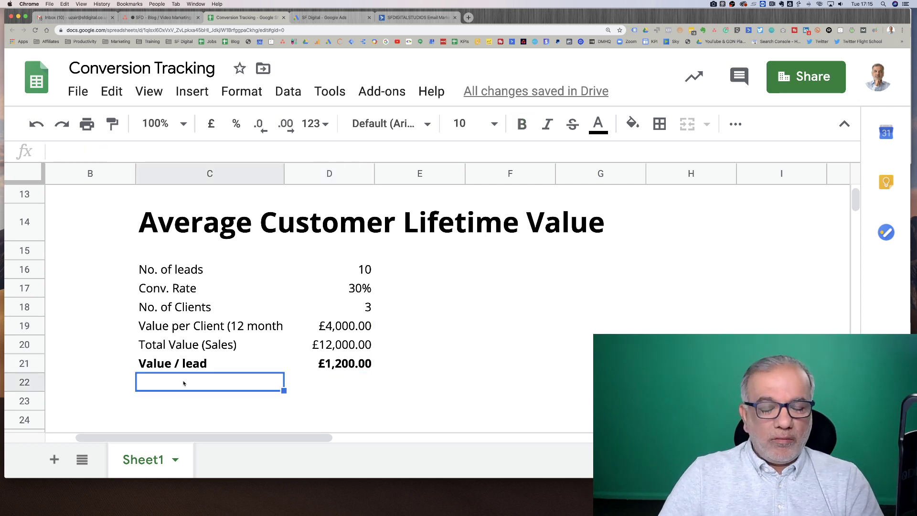
pyautogui.write('CPA (')
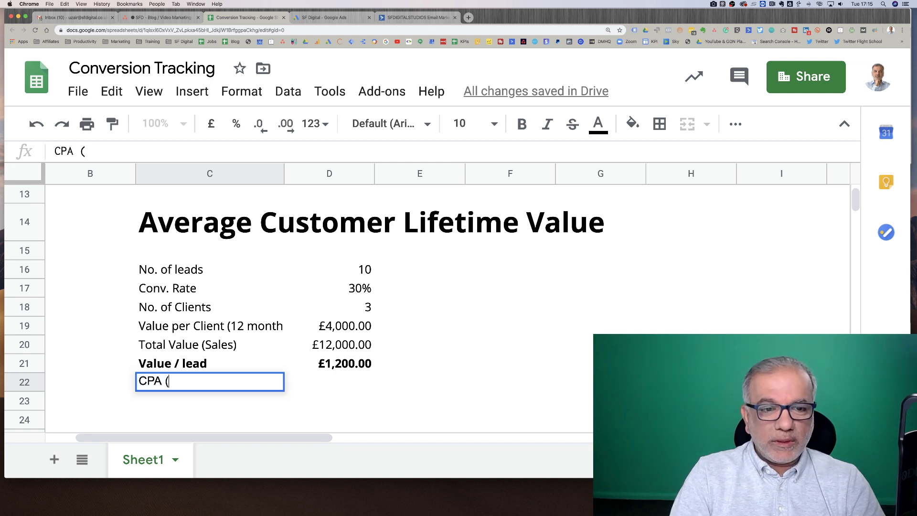
pyautogui.write('cos')
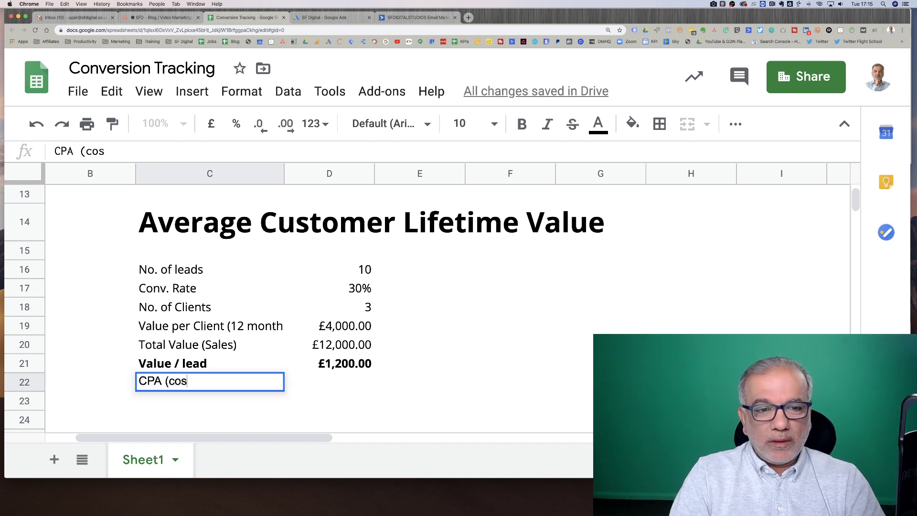
pyautogui.write('t per acquisition)')
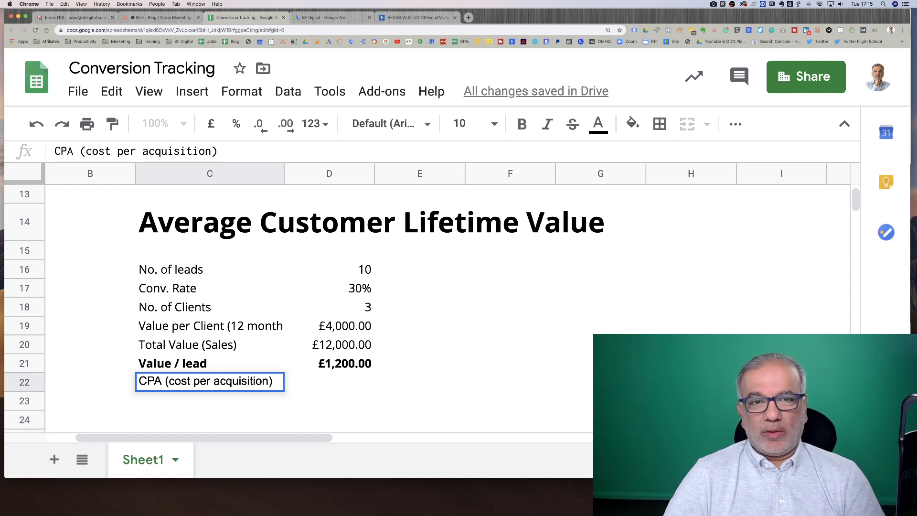
pyautogui.press('Tab')
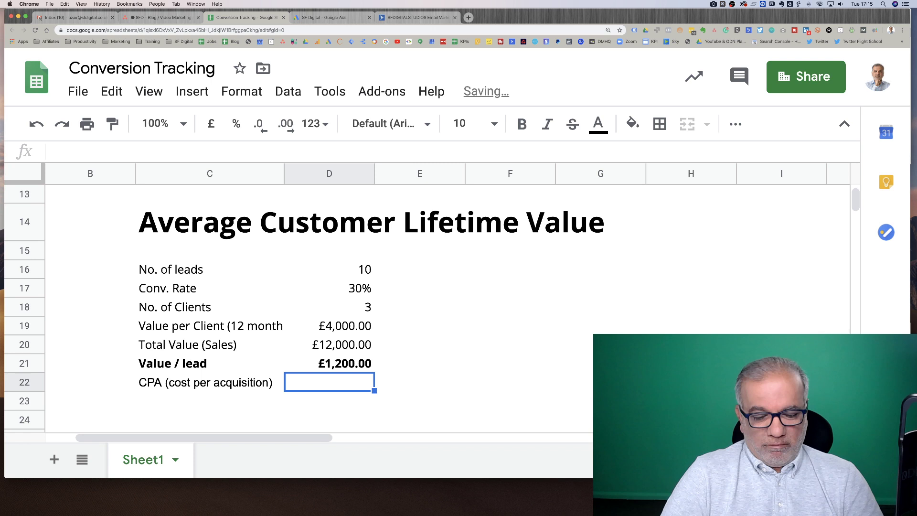
pyautogui.write('£2')
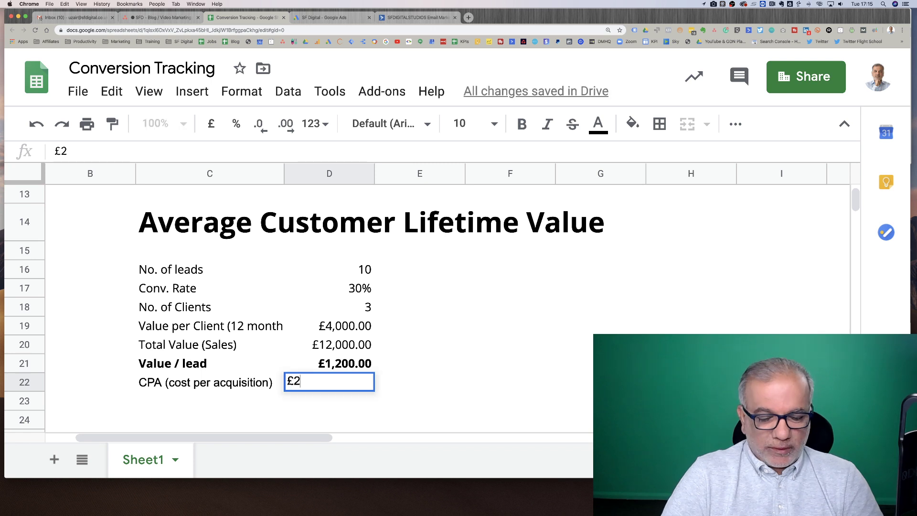
pyautogui.write('50.00')
pyautogui.press('Tab')
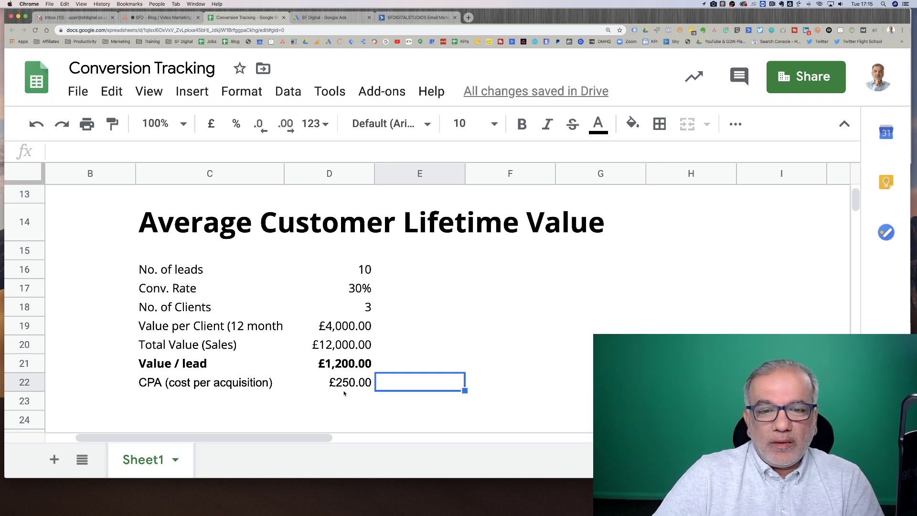
# Copy the CPA label and its amount into row 11, directly below the 1st Order calculation's Value / lead.
pyautogui.moveTo(343, 390); pyautogui.dragTo(241, 382)
pyautogui.press('super+c')
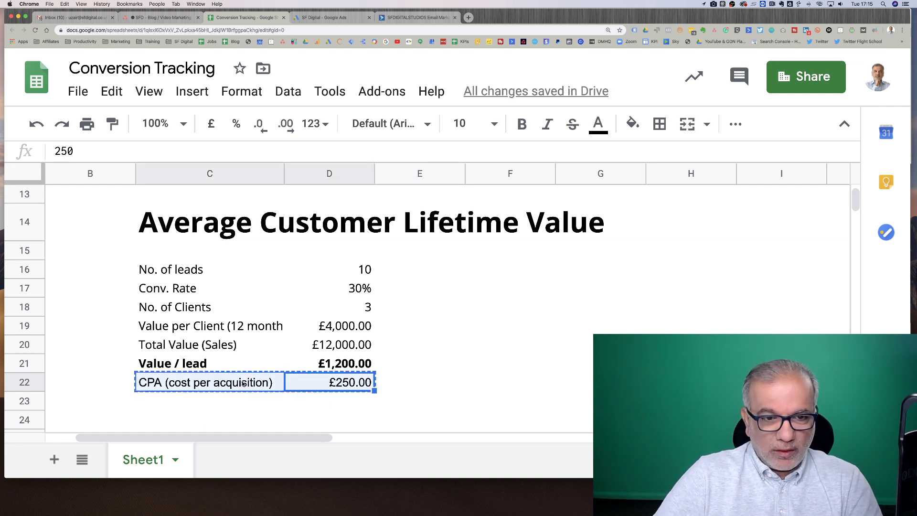
pyautogui.scroll(3, 241, 380)
pyautogui.press('super+minus')
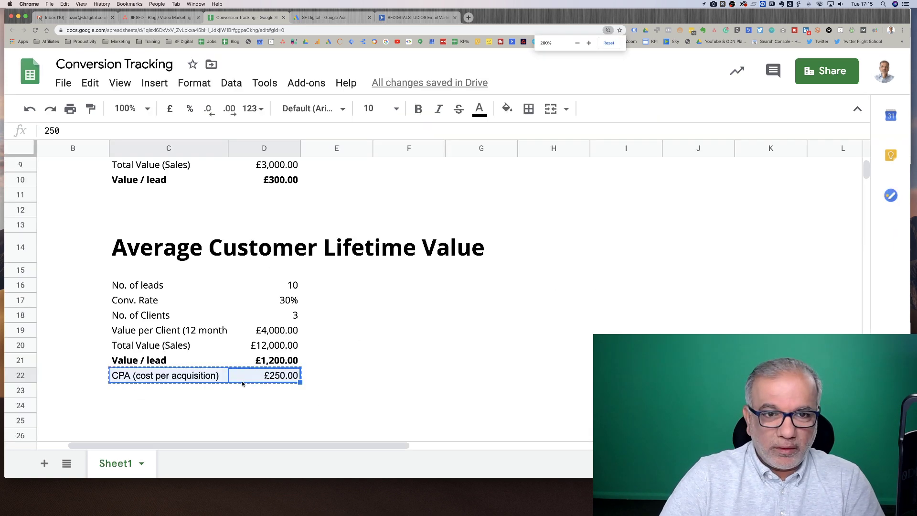
pyautogui.press('super+minus')
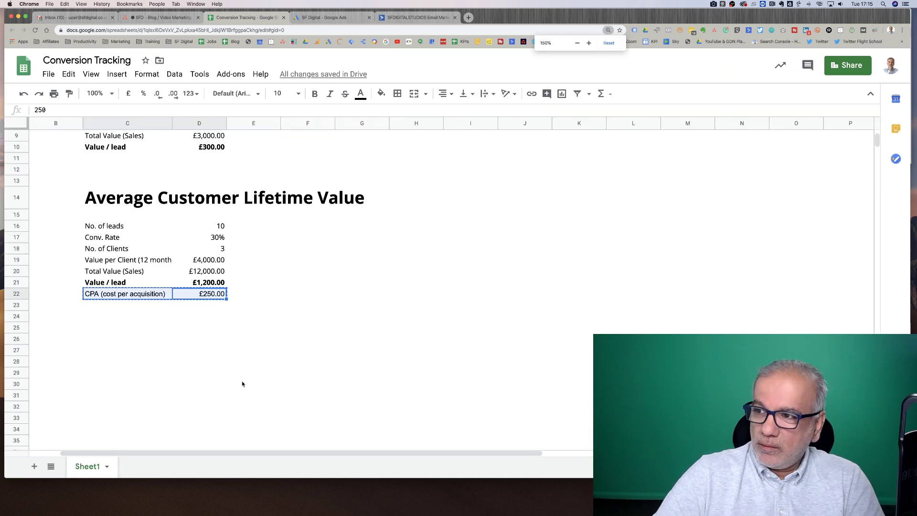
pyautogui.scroll(2, 253, 394)
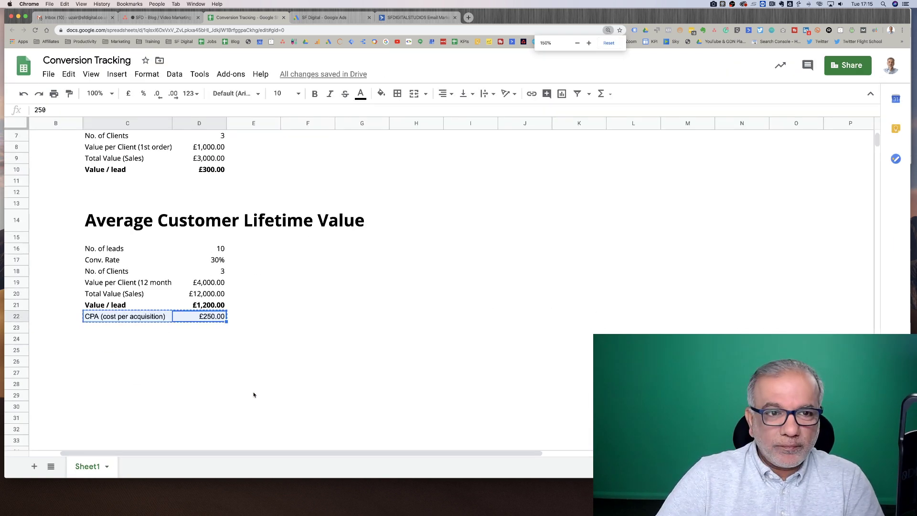
pyautogui.click(102, 192)
pyautogui.press('super+v')
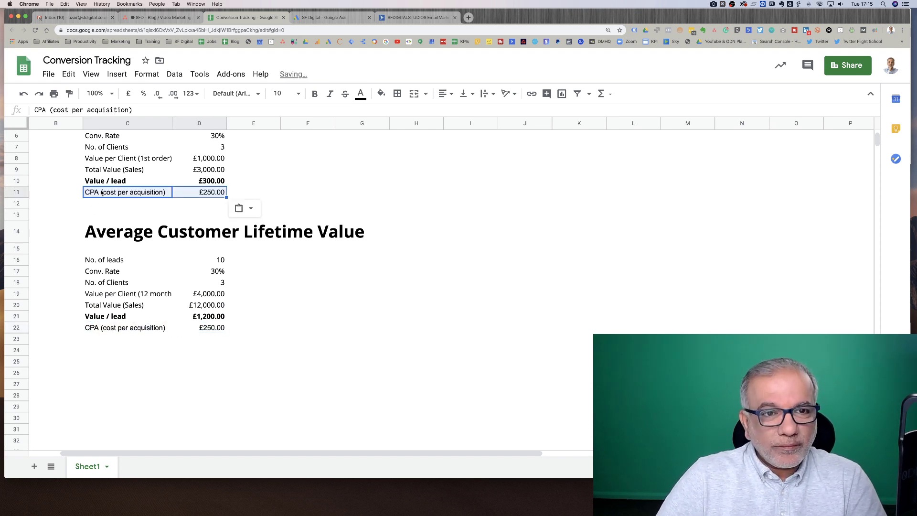
pyautogui.click(279, 181)
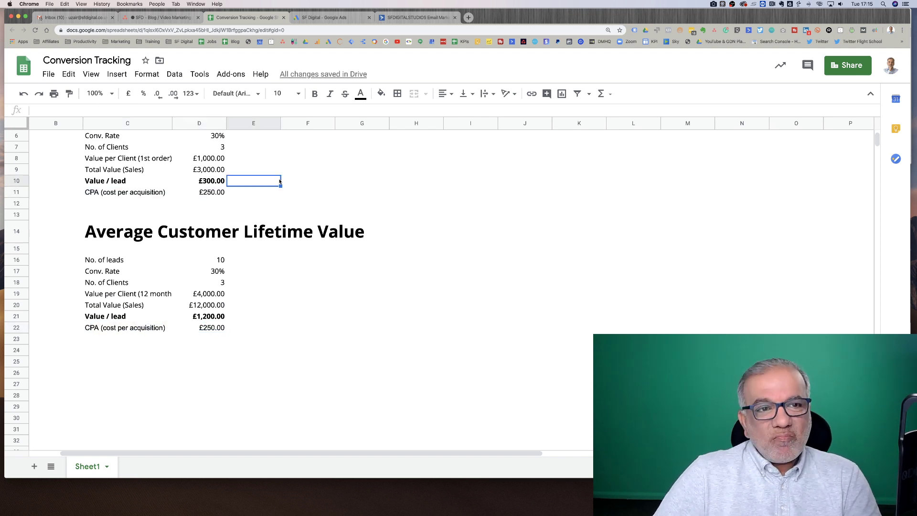
# Compare the cost per acquisition with the value per lead in the 1st Order and Average Customer Lifetime Value calculations.
pyautogui.scroll(3, 279, 182)
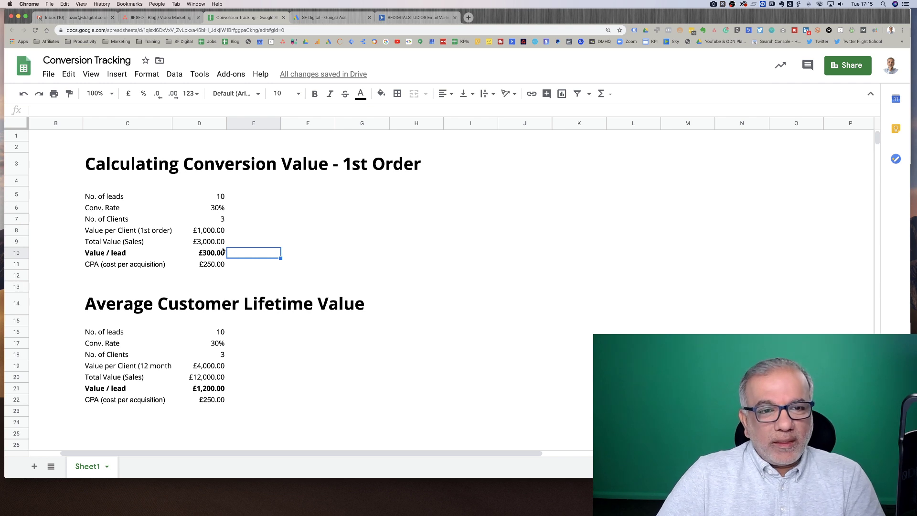
pyautogui.click(204, 263)
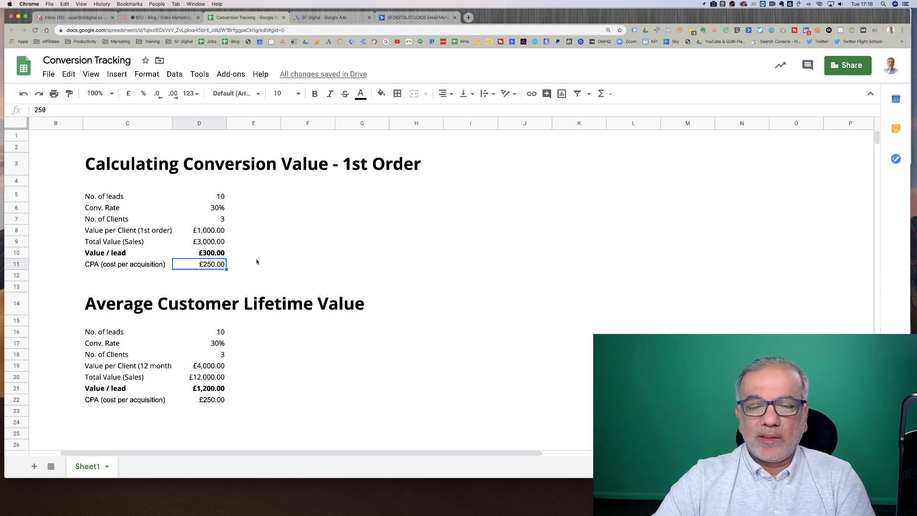
pyautogui.click(210, 388)
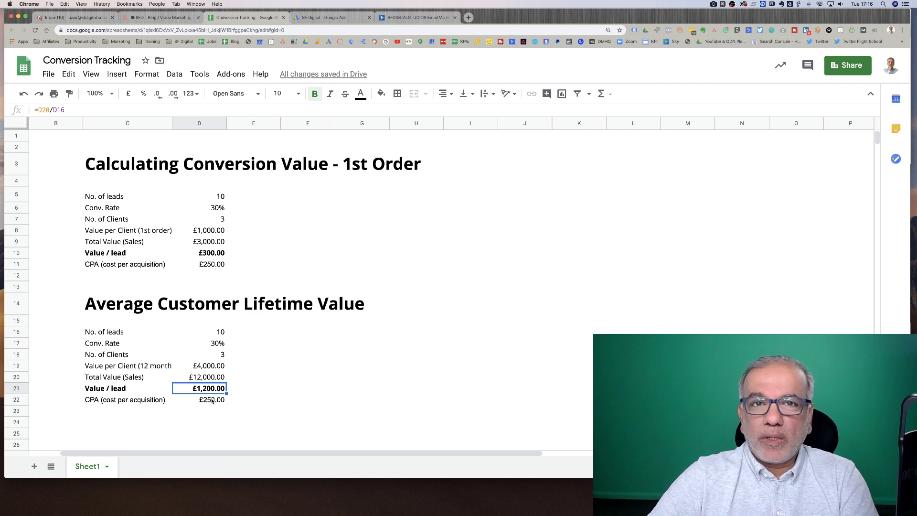
pyautogui.click(212, 400)
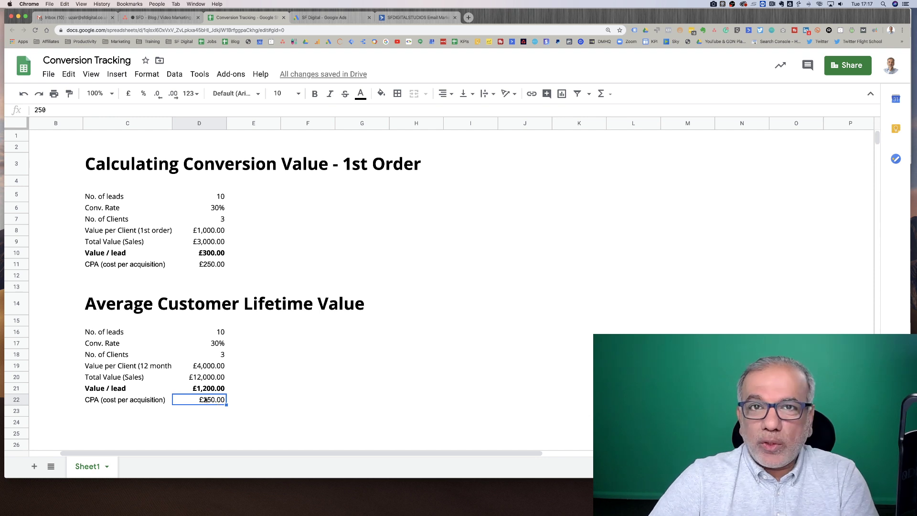
pyautogui.click(214, 346)
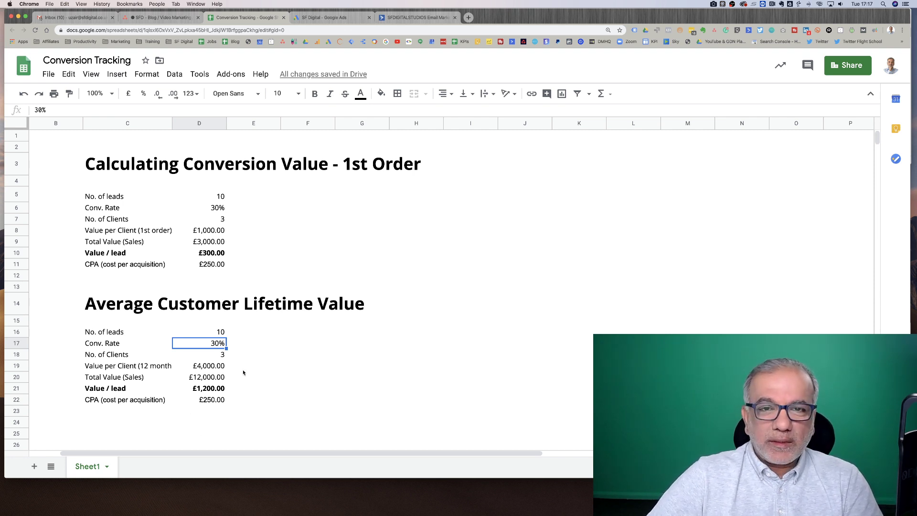
pyautogui.click(121, 311)
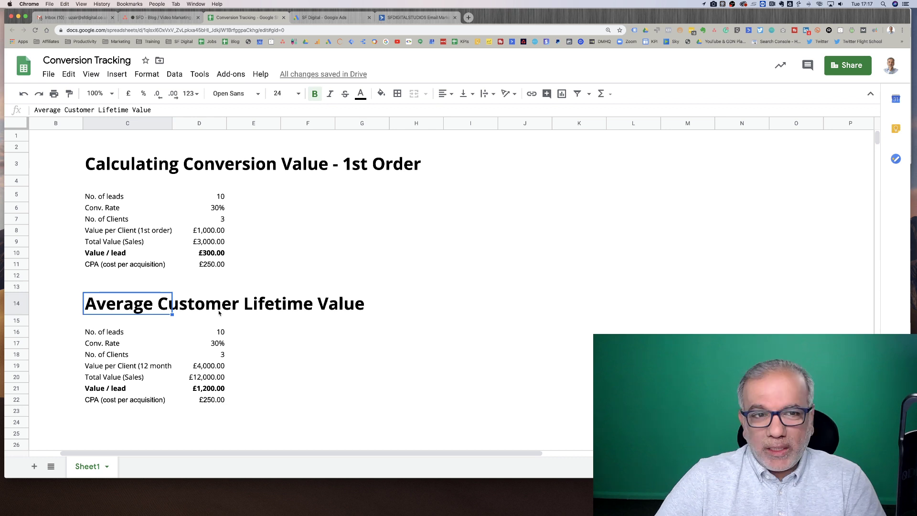
pyautogui.click(120, 230)
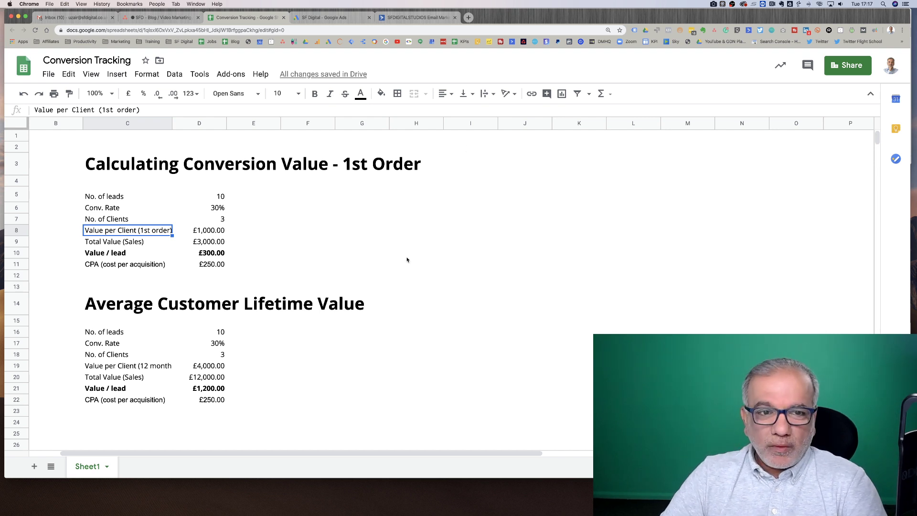
# Copy the lifetime Value / lead amount, switch to the Google Ads conversion action and replace the Contact Form conversion value with 1200.
pyautogui.click(213, 391)
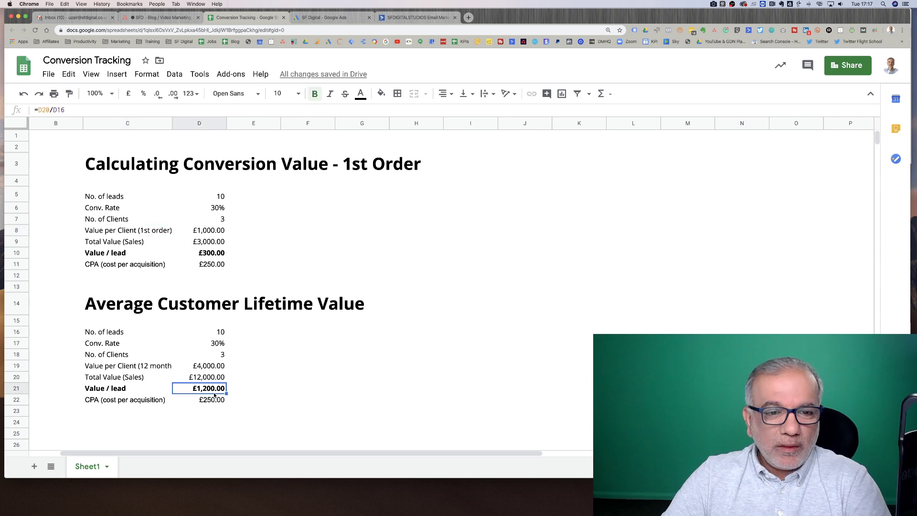
pyautogui.press('super+c')
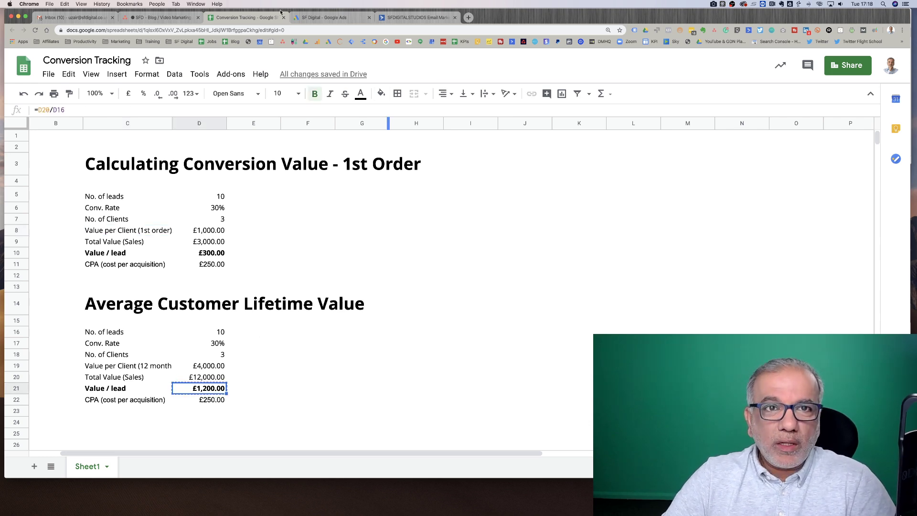
pyautogui.click(315, 17)
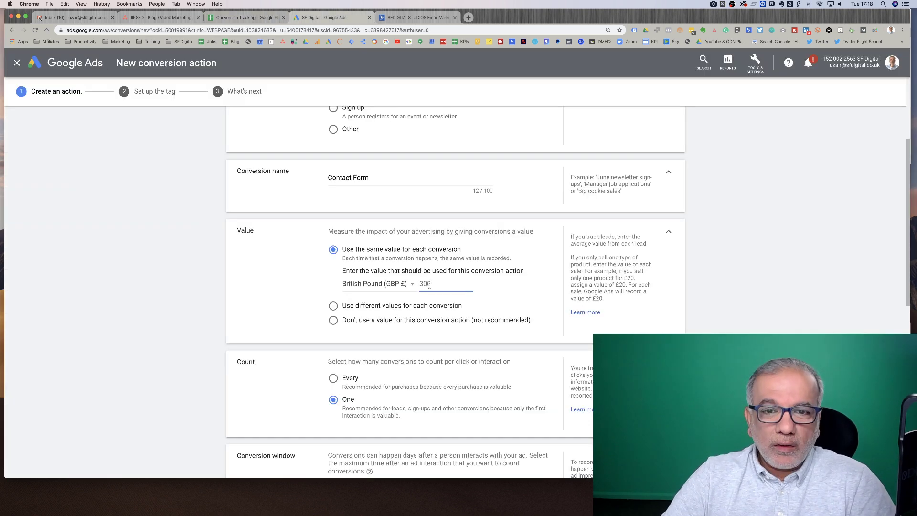
pyautogui.click(428, 284)
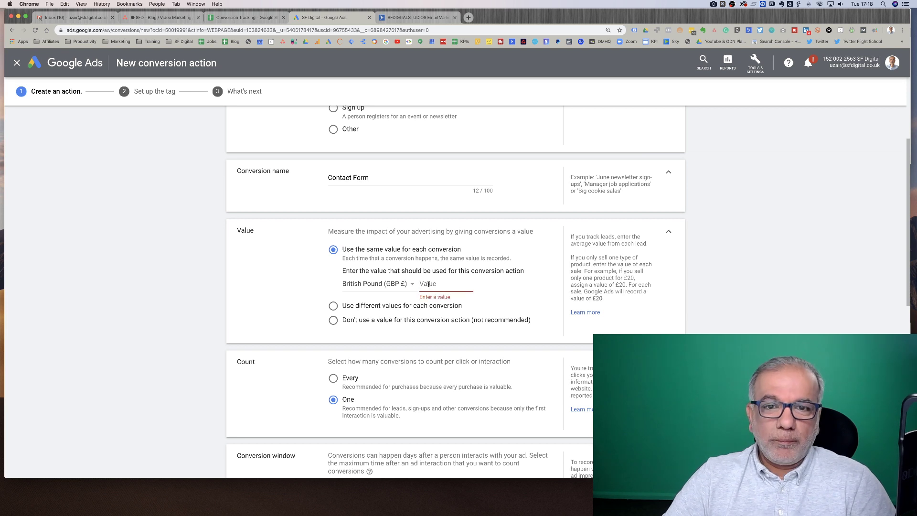
pyautogui.write('1200')
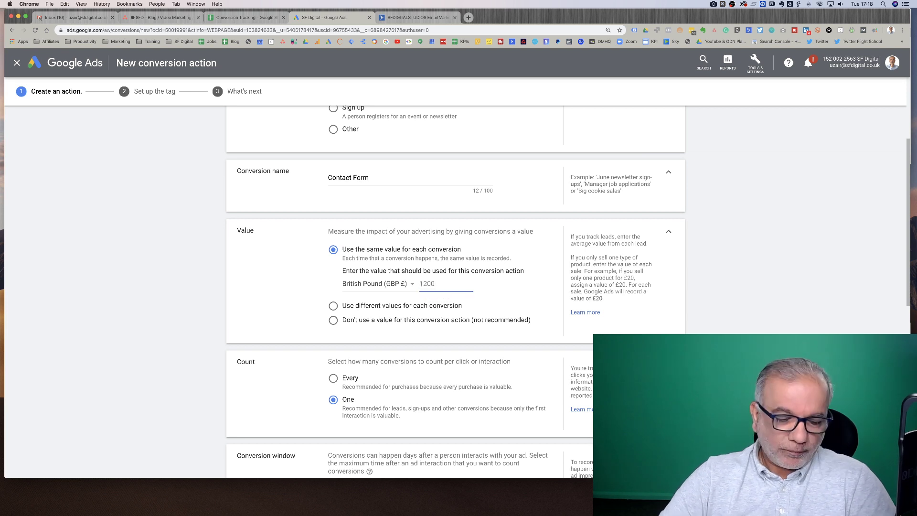
pyautogui.press('Tab')
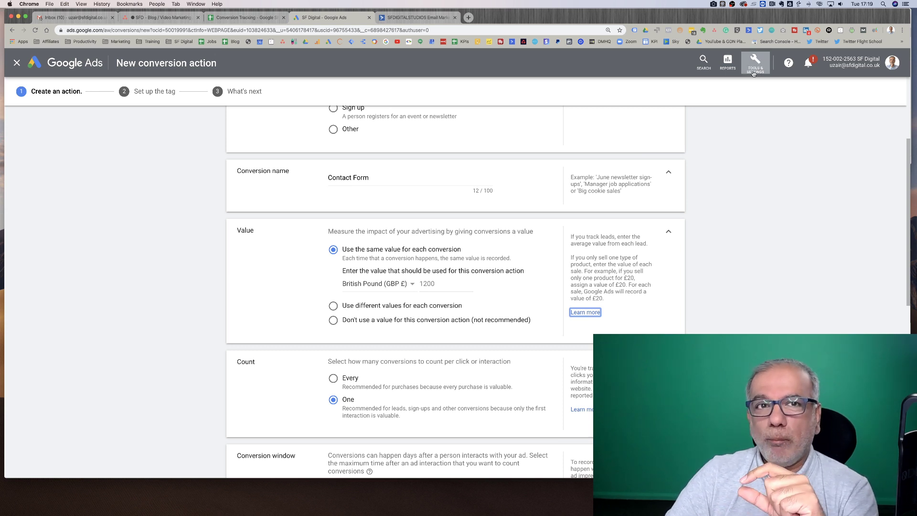
# Switch to the Conversion Tracking spreadsheet and set the CPA (cost per acquisition) in the Average Customer Lifetime Value calculation to 600.
pyautogui.hotkey('ctrl', 'shift', 'Tab')
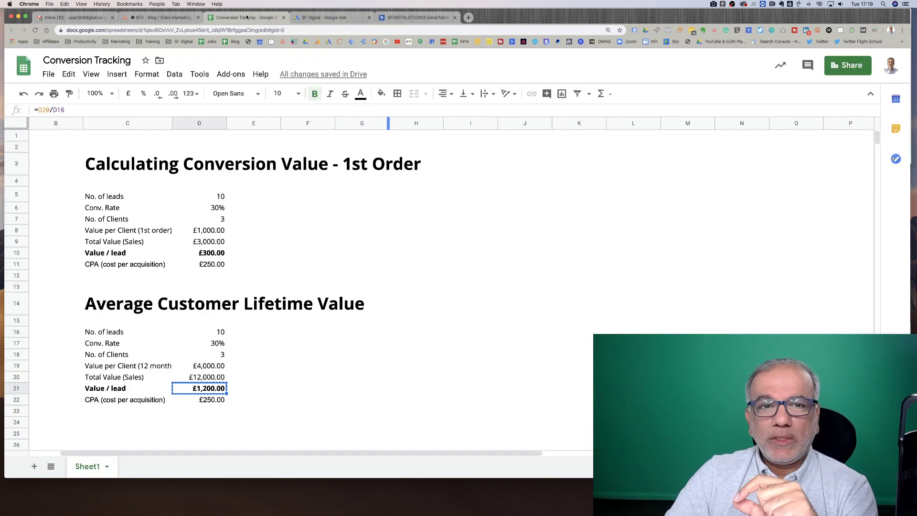
pyautogui.click(207, 261)
pyautogui.click(202, 400)
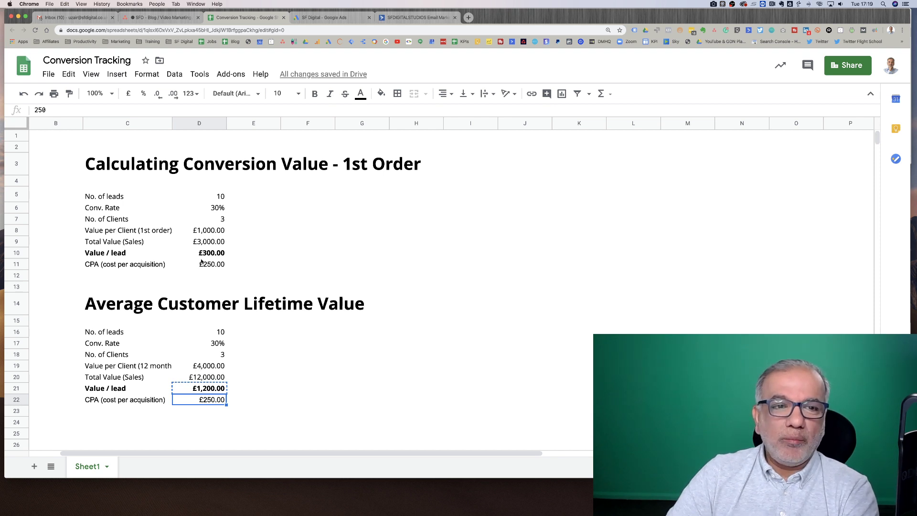
pyautogui.doubleClick(210, 400)
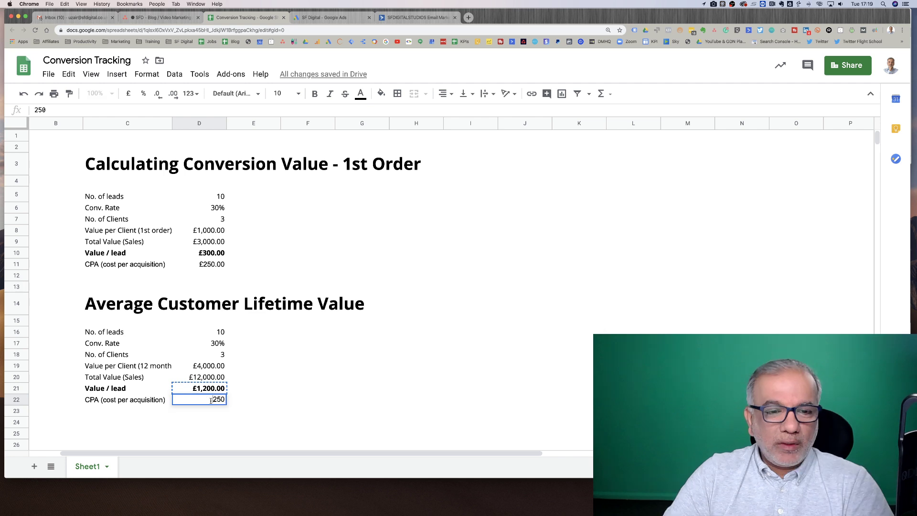
pyautogui.moveTo(211, 400); pyautogui.dragTo(225, 402)
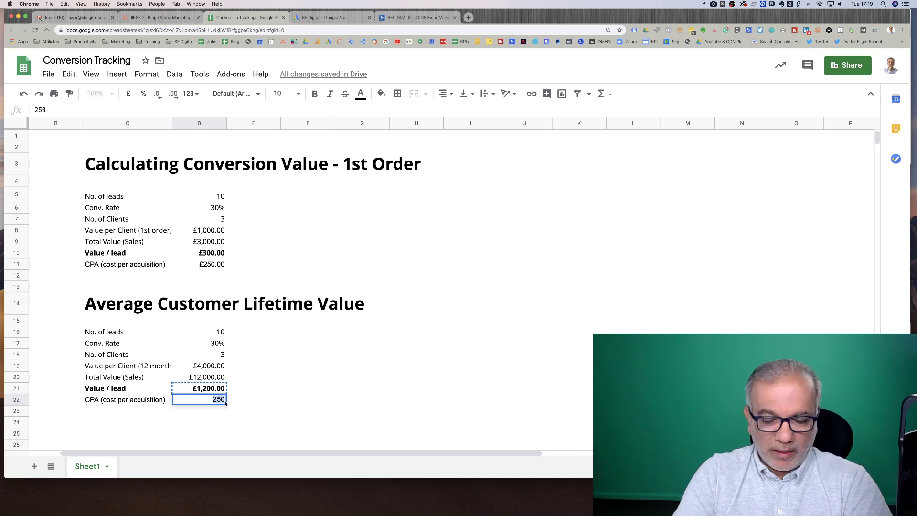
pyautogui.write('600')
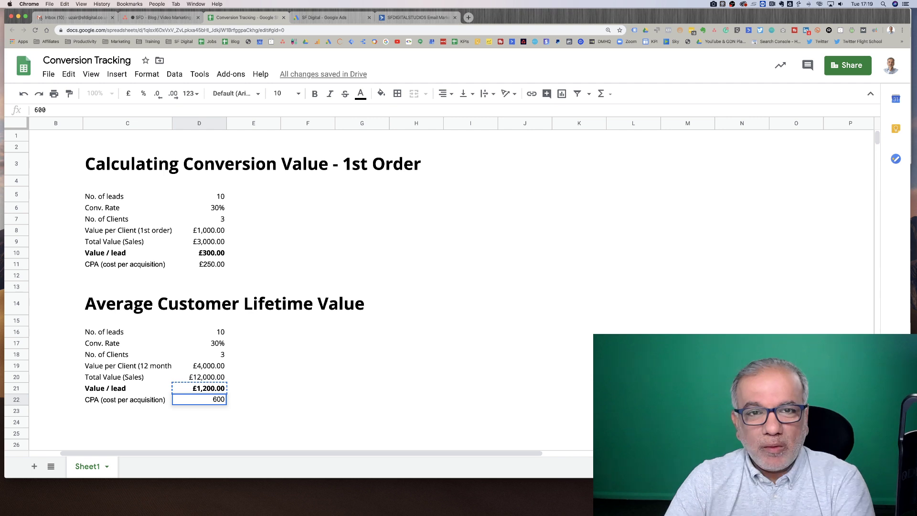
pyautogui.press('Tab')
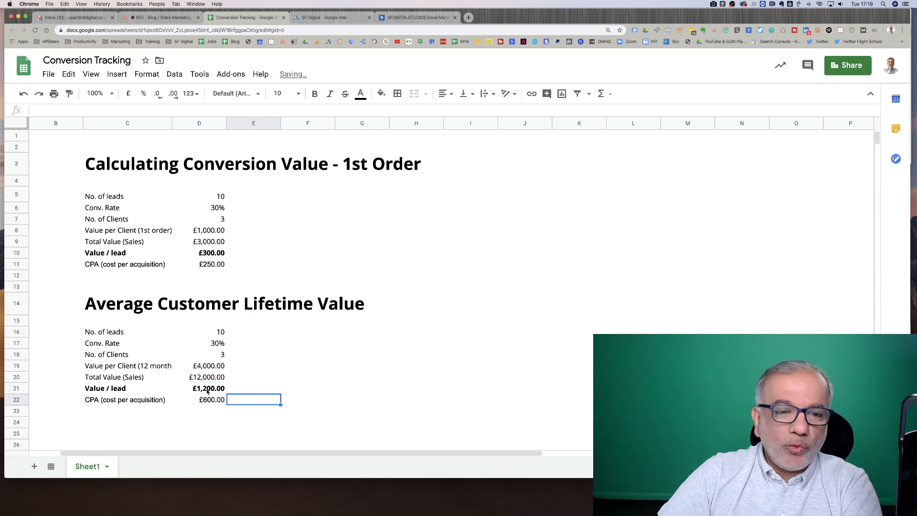
pyautogui.click(213, 399)
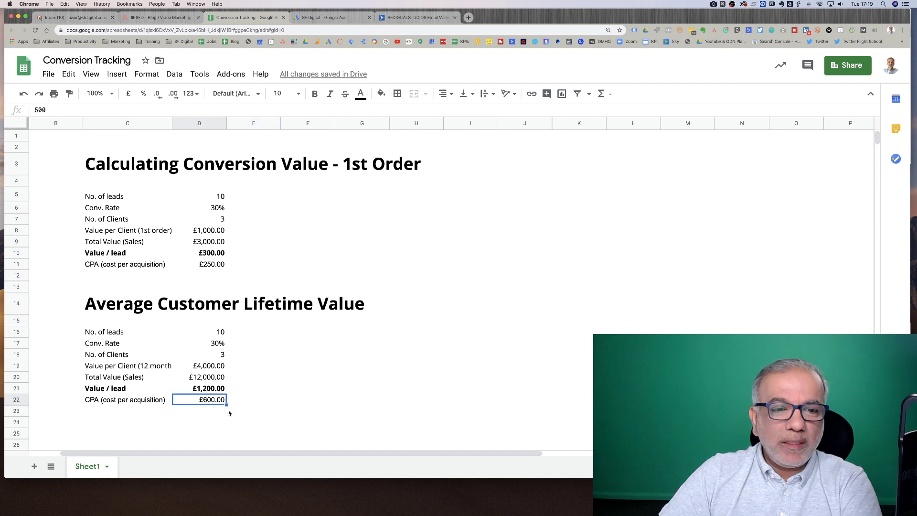
# Review the cost per acquisition against the Value / lead in the 1st Order calculation.
pyautogui.click(205, 265)
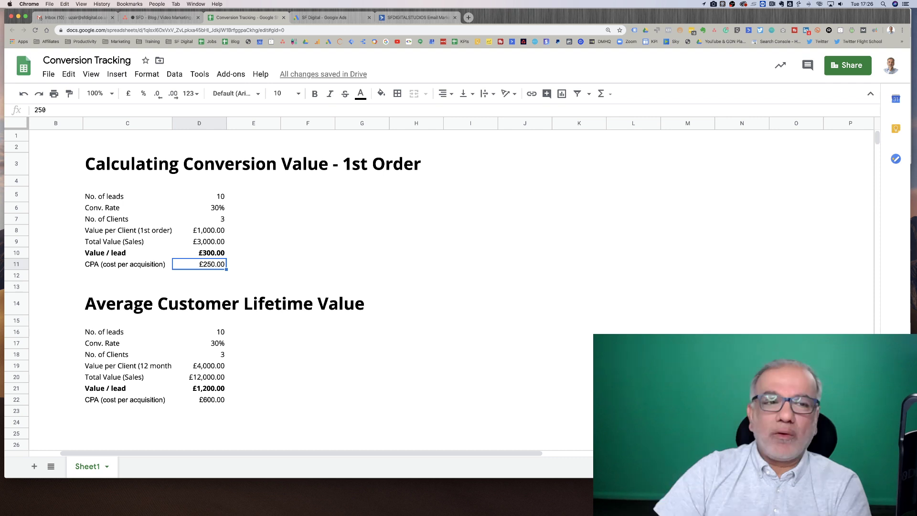
pyautogui.click(299, 263)
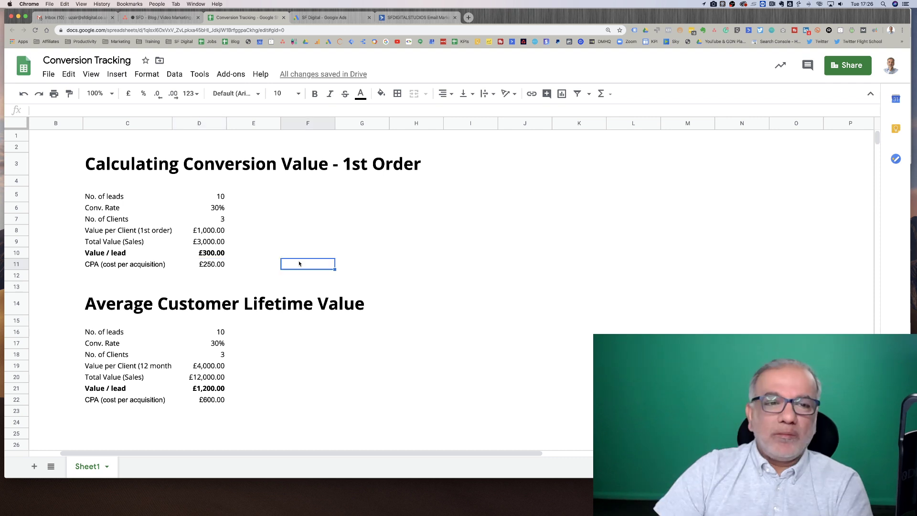
pyautogui.click(208, 256)
pyautogui.click(210, 273)
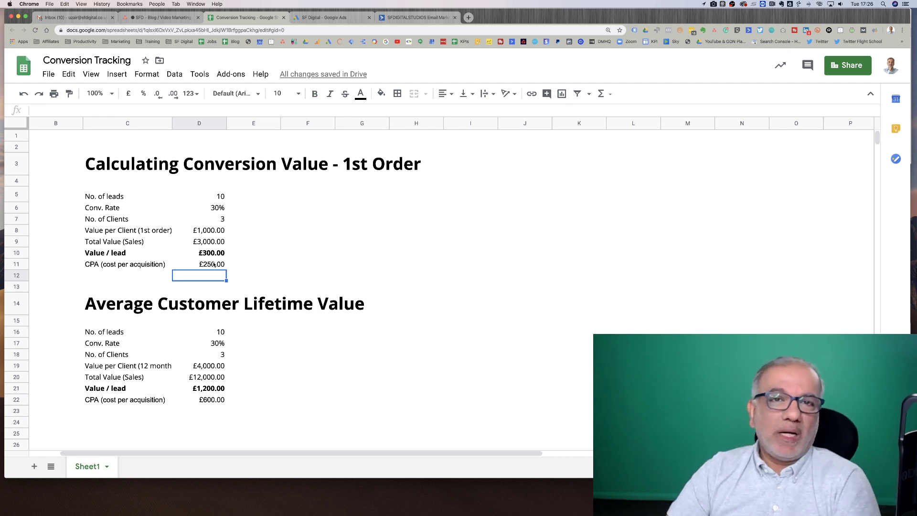
pyautogui.click(213, 264)
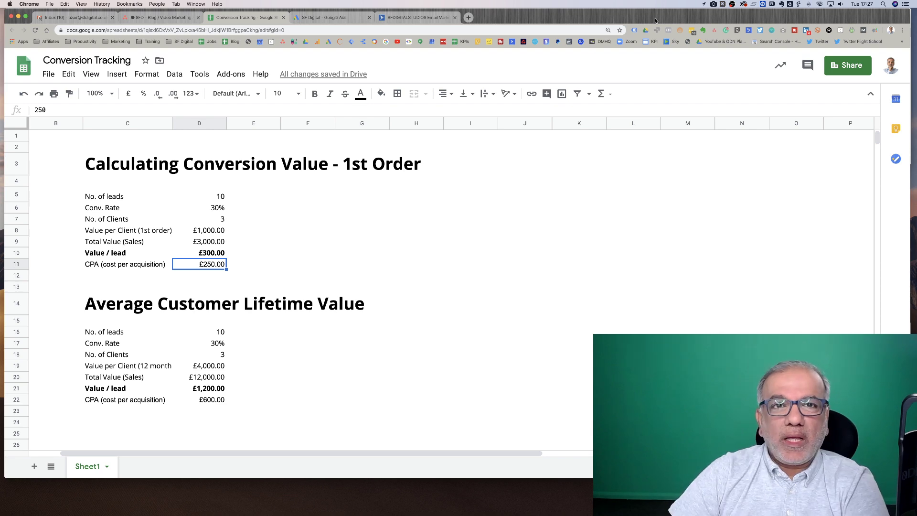
# Switch to Google Ads, leave the Contact Form setup for the Conversions overview and start a new conversion action.
pyautogui.click(326, 18)
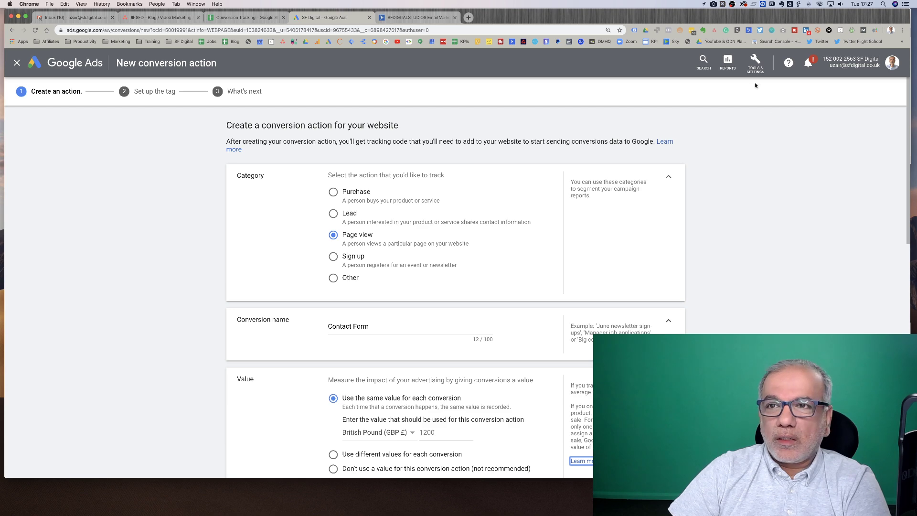
pyautogui.click(758, 62)
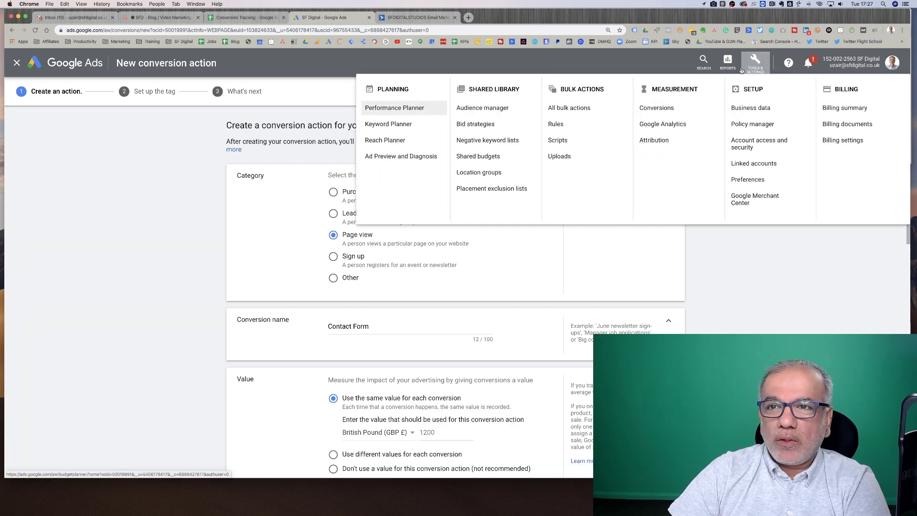
pyautogui.click(655, 108)
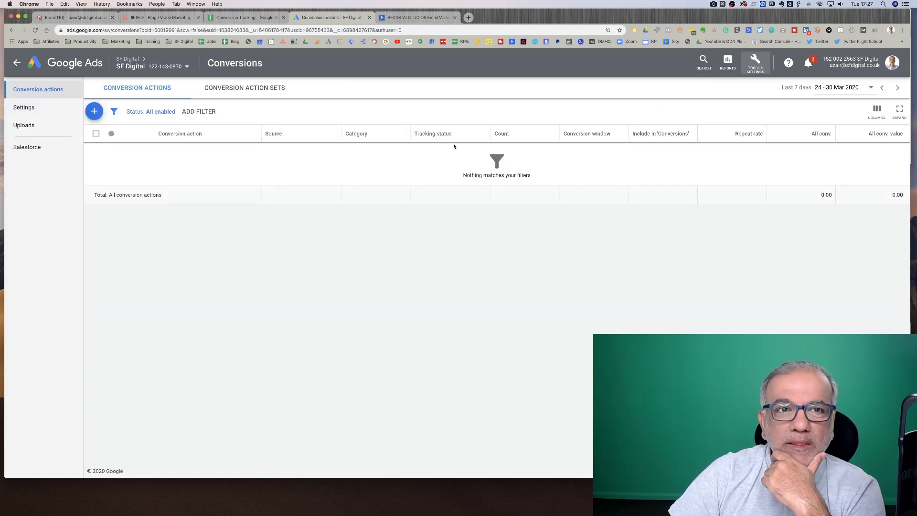
pyautogui.click(98, 110)
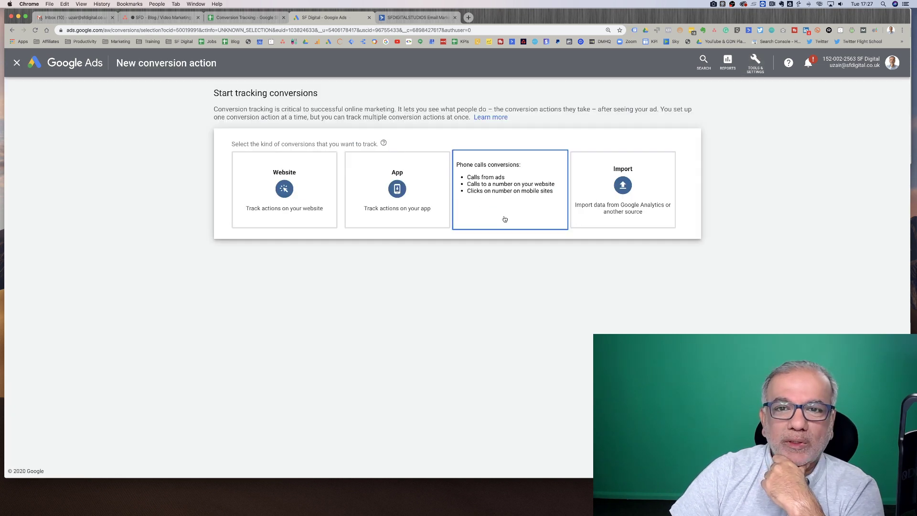